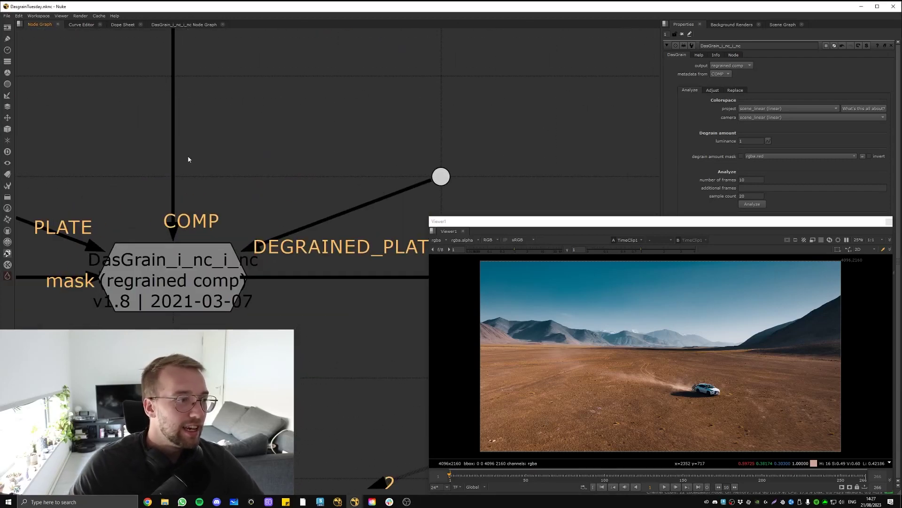
Step: Examine the DasGrain node and its PLATE, COMP, DEGRAINED_PLATE and mask inputs in the node graph
middle_click_drag(292, 243, 329, 141)
middle_click_drag(325, 257, 344, 168)
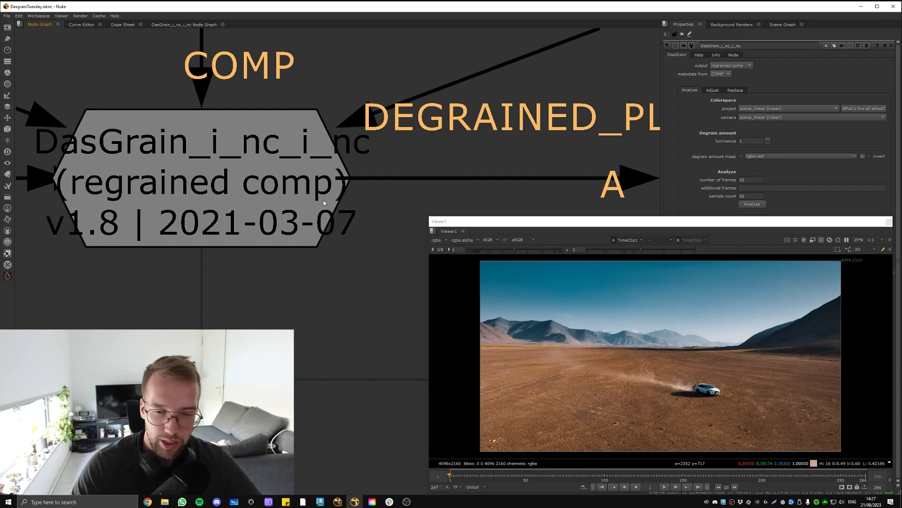
middle_click_drag(323, 201, 356, 244)
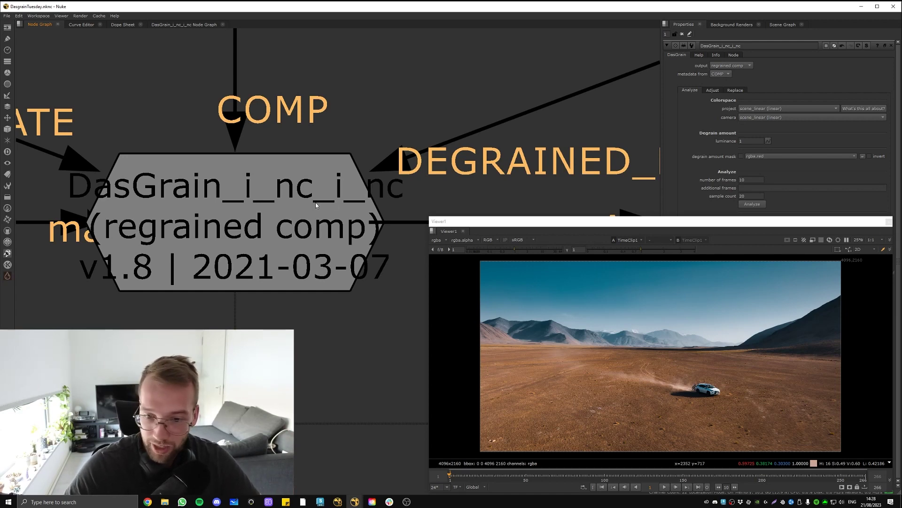
scroll(315, 202, "down", 10)
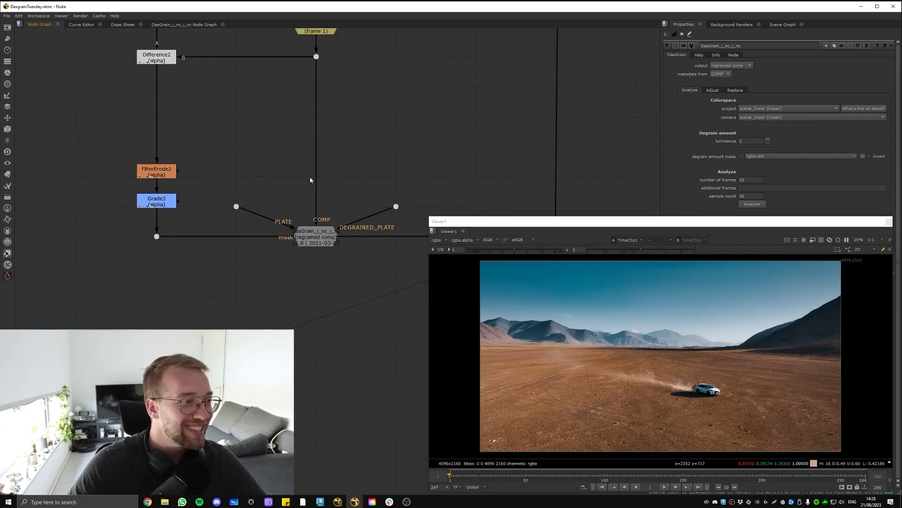
middle_click_drag(322, 236, 282, 282)
scroll(282, 282, "up", 5)
middle_click_drag(207, 202, 301, 127)
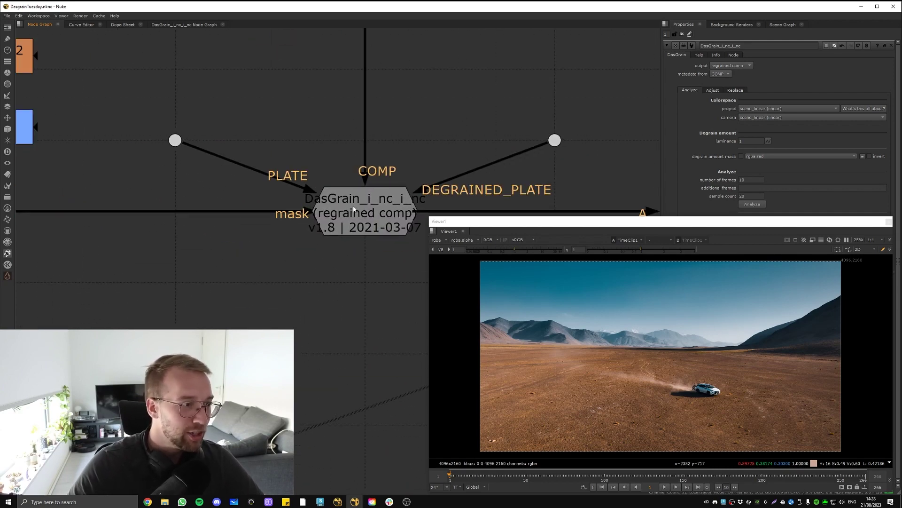
Step: Look over the neighbouring manual regrain branch with its Denoise, Grain, Merge and Keymix nodes
middle_click_drag(375, 145, 308, 197)
scroll(310, 197, "down", 3)
middle_click_drag(248, 147, 169, 272)
scroll(379, 196, "down", 8)
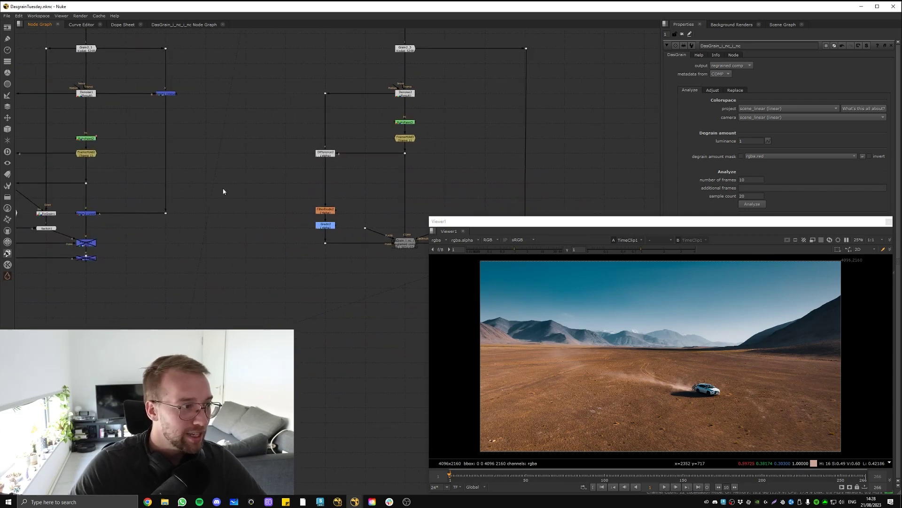
scroll(250, 184, "up", 3)
middle_click_drag(279, 151, 352, 219)
left_click(227, 209)
left_click(388, 210)
middle_click_drag(311, 249, 324, 141)
middle_click_drag(327, 197, 429, 166)
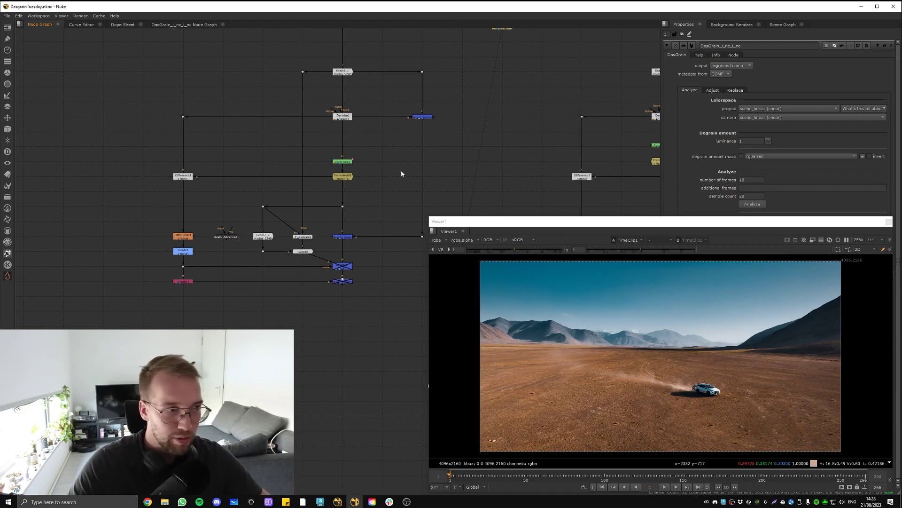
Step: Locate the Read3 source plate and TimeClip1, and inspect the car in the plate up close
middle_click_drag(386, 36, 364, 122)
middle_click_drag(484, 73, 415, 88)
scroll(415, 88, "up", 3)
left_click(415, 86)
middle_click_drag(346, 175, 280, 137)
middle_click_drag(174, 160, 295, 130)
middle_click_drag(395, 151, 407, 191)
scroll(687, 343, "up", 5)
scroll(686, 343, "down", 5)
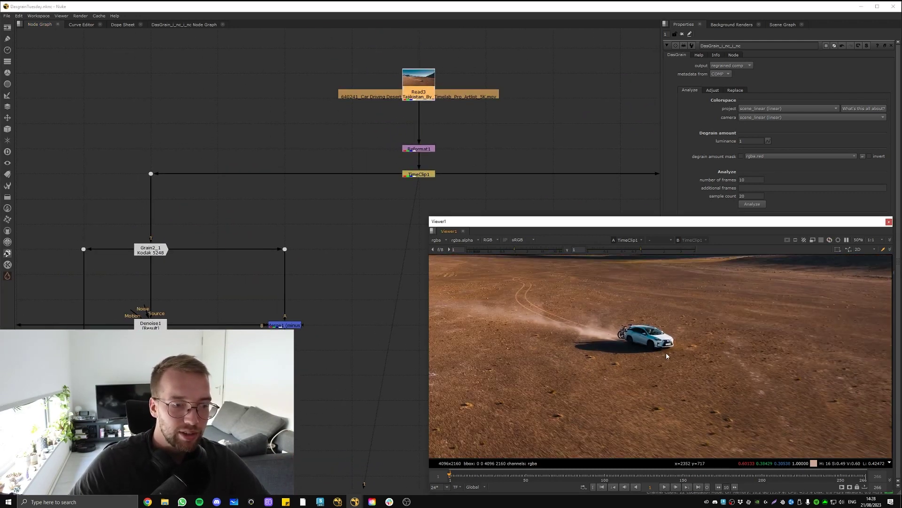
Step: View the cleaned-up plate from the dot below FrameHold2 and inspect the area without the car
middle_click_drag(189, 352, 352, 193)
left_click(308, 234)
key("1")
scroll(669, 360, "up", 4)
scroll(670, 354, "down", 4)
scroll(670, 356, "up", 1)
mouse_move(328, 282)
middle_mouse_down()
mouse_move(418, 206)
mouse_move(312, 188)
mouse_move(289, 247)
mouse_move(300, 295)
middle_mouse_up()
key("1")
middle_click_drag(311, 133, 297, 196)
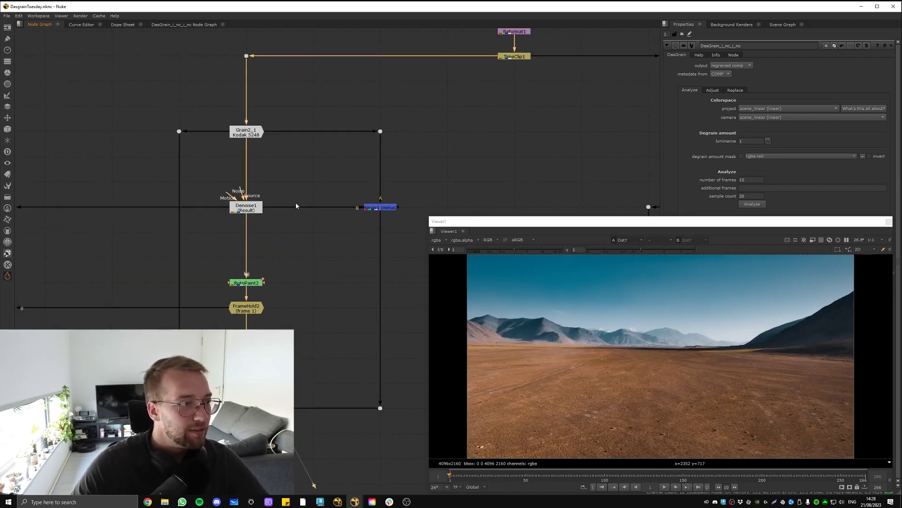
Step: View the output of the Denoise1 node
left_click(246, 207)
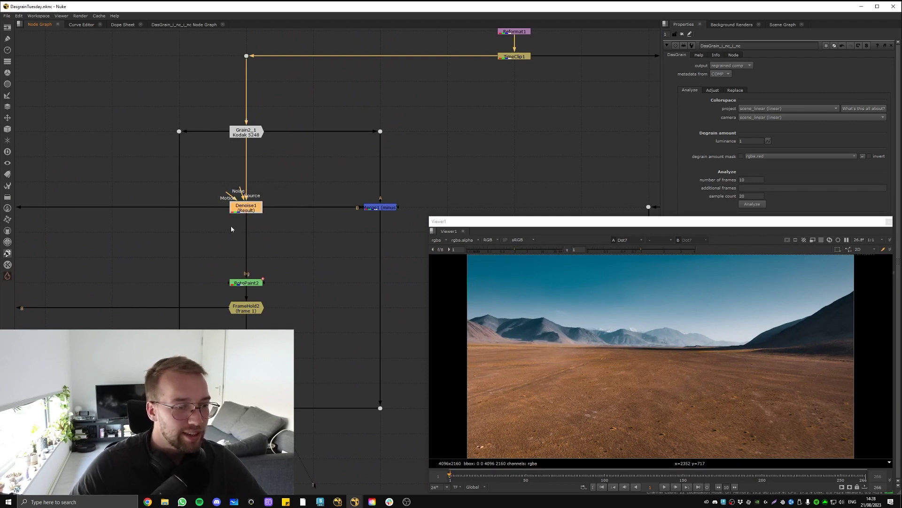
key("1")
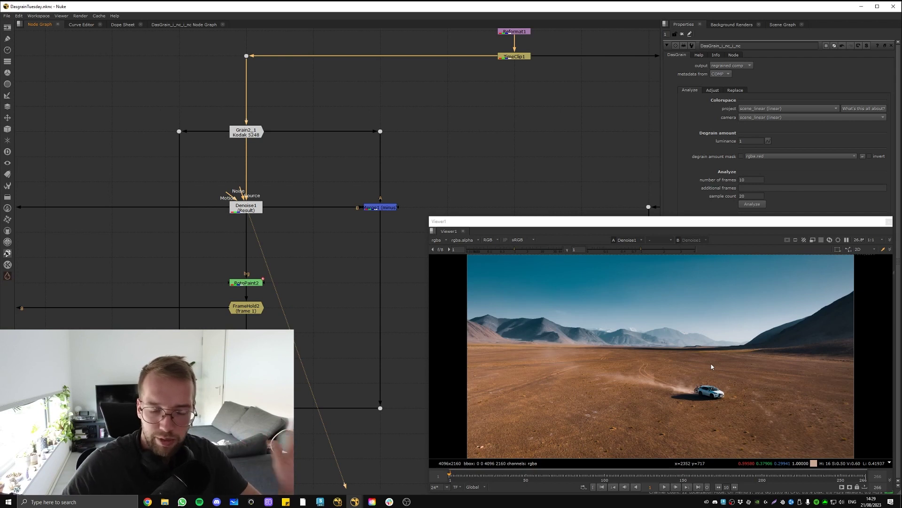
left_click(363, 213)
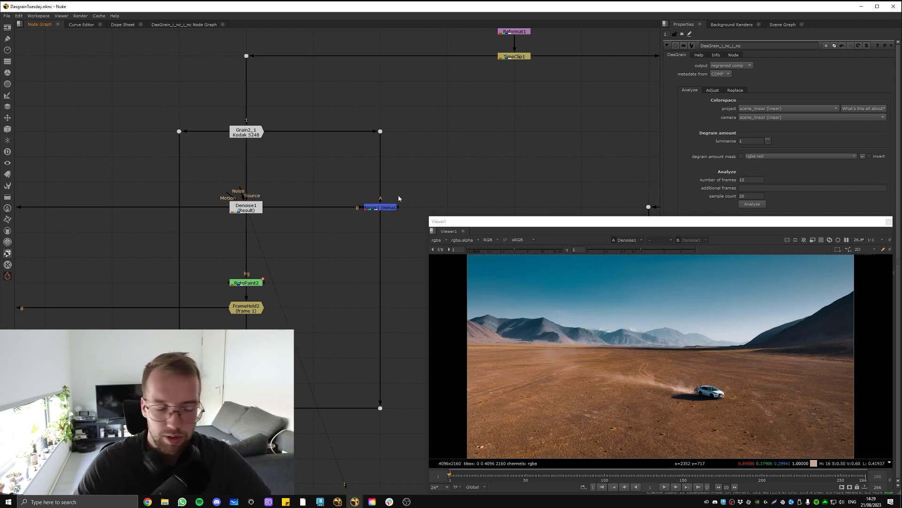
Step: Trace the grained and denoised inputs into Merge1 (minus) and view its output
left_click_drag(380, 201, 362, 217)
left_click_drag(376, 132, 380, 131)
middle_click_drag(298, 177, 283, 131)
left_click_drag(284, 131, 240, 160)
middle_click_drag(316, 163, 316, 128)
scroll(316, 128, "up", 2)
left_click(455, 111)
middle_click_drag(384, 195, 409, 250)
key("1")
left_click(288, 135)
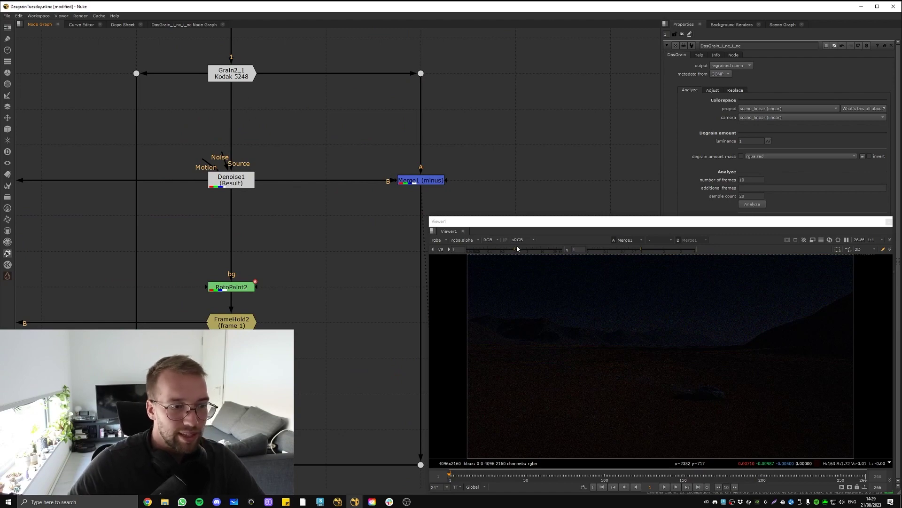
Step: Raise the viewer gain to 64 and examine the extracted grain over the car, mountains and ground
left_click_drag(528, 248, 563, 247)
scroll(699, 309, "up", 4)
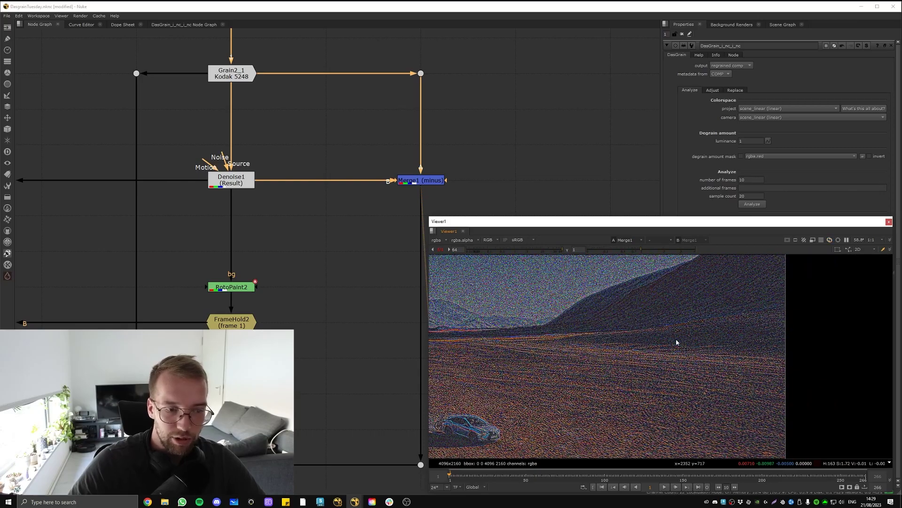
middle_click_drag(652, 339, 818, 309)
middle_click_drag(534, 330, 701, 341)
middle_click_drag(518, 305, 661, 353)
scroll(504, 313, "up", 1)
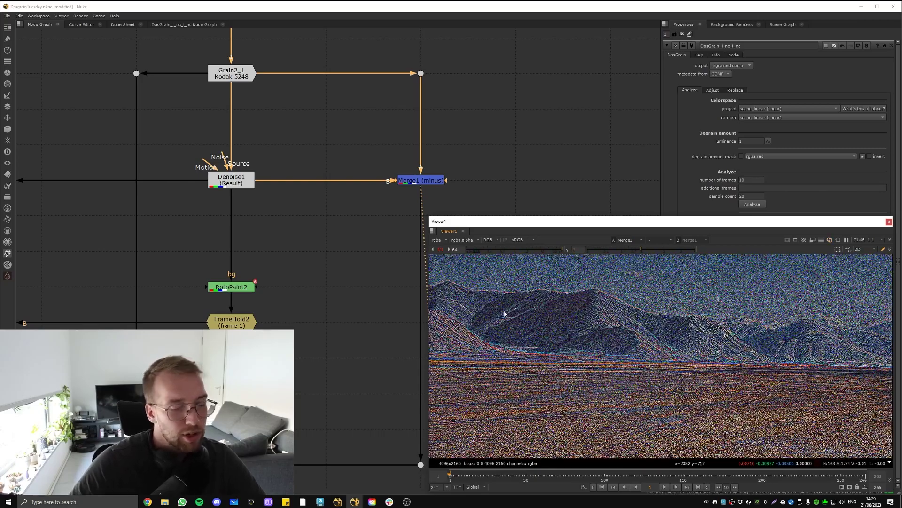
middle_click_drag(504, 313, 528, 322)
scroll(529, 318, "up", 6)
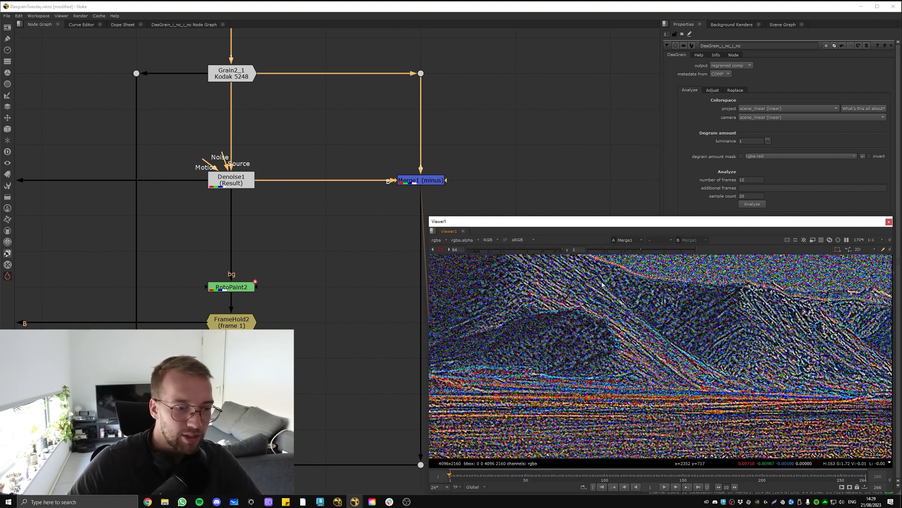
middle_click_drag(618, 309, 619, 315)
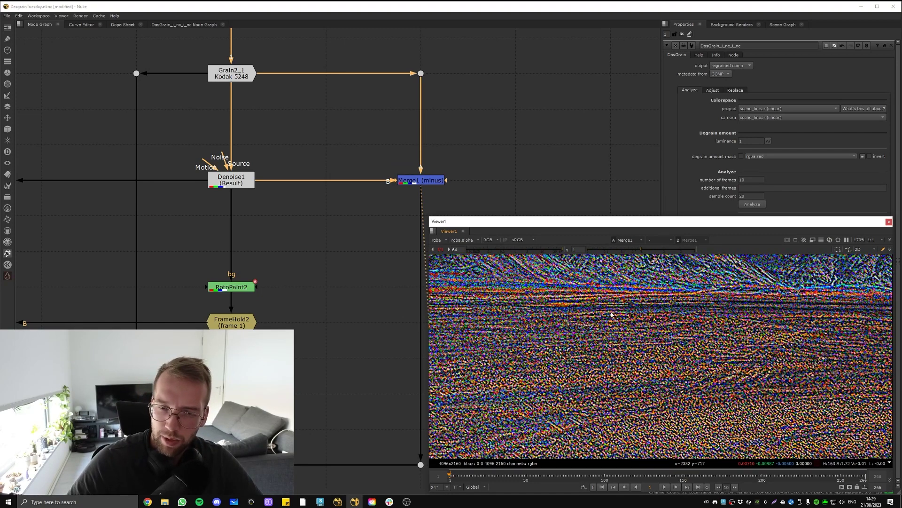
Step: View the Grain2_2 output, fit the image, reset the viewer gain to 1 and inspect the ground closely
middle_click_drag(402, 290, 352, 125)
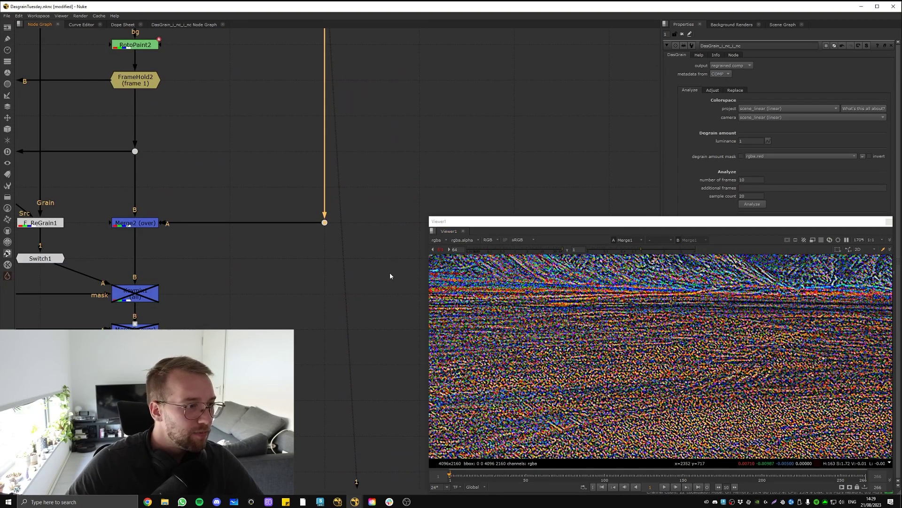
scroll(654, 311, "down", 6)
scroll(655, 312, "down", 2)
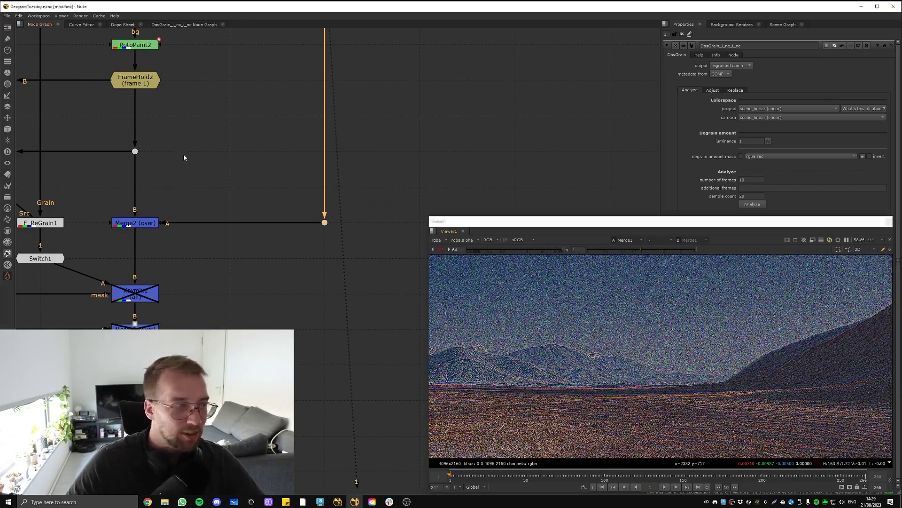
middle_click_drag(185, 153, 300, 253)
left_click(179, 269)
key("1")
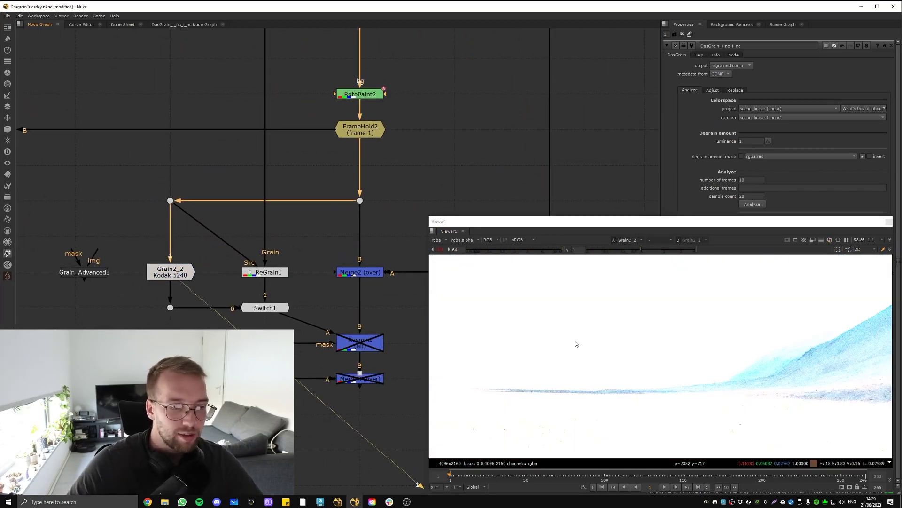
key("f")
left_click(440, 249)
scroll(566, 324, "up", 5)
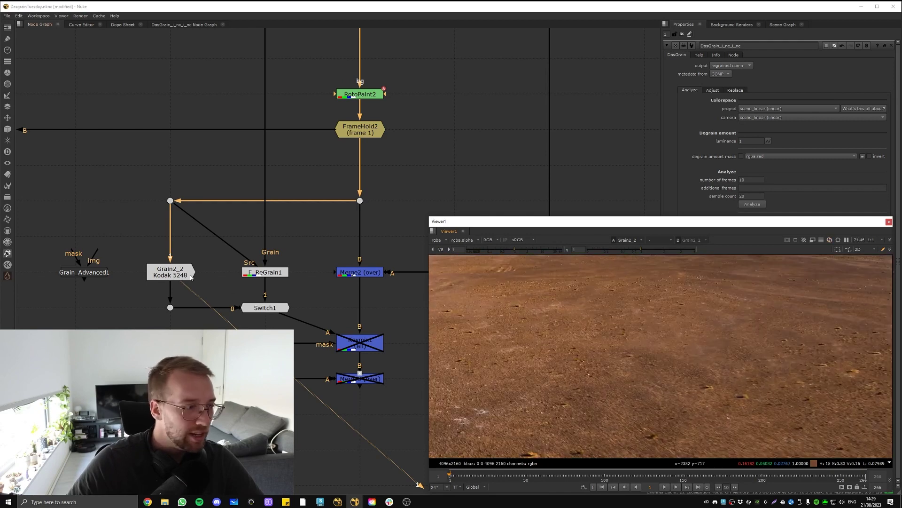
Step: Load Grain2_1 and Grain2_2 for viewer comparison and switch between them on a close-up of the ground
mouse_move(352, 164)
middle_mouse_down()
mouse_move(357, 199)
mouse_move(261, 146)
middle_mouse_up()
left_click_drag(248, 196, 337, 238)
scroll(277, 148, "down", 2)
middle_click_drag(272, 136, 298, 220)
left_click(171, 296)
middle_click_drag(286, 76, 296, 178)
left_click(312, 125)
key("2")
scroll(606, 329, "up", 9)
key("1")
key("2")
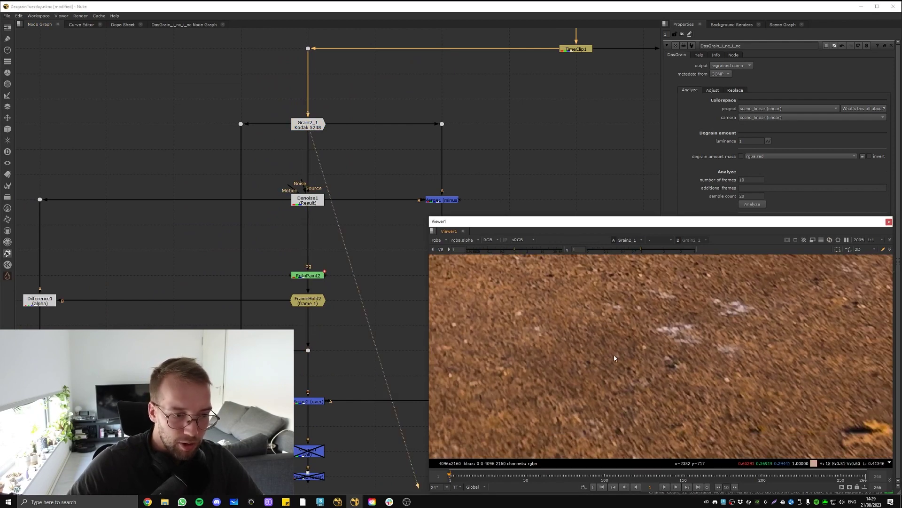
Step: Compare the grain of Grain2_1 and Grain2_2 on a close-up of the mountains
scroll(613, 354, "down", 7)
middle_click_drag(607, 296, 684, 426)
scroll(630, 341, "up", 6)
scroll(683, 362, "up", 3)
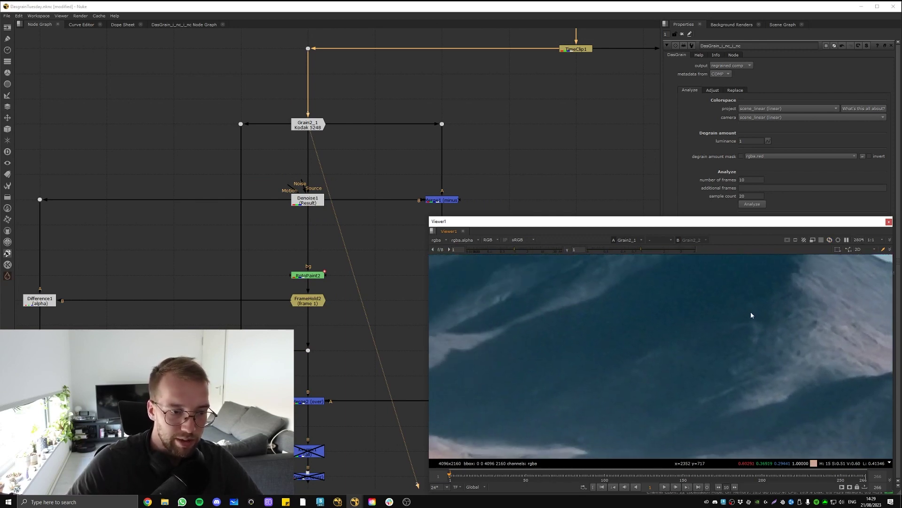
scroll(736, 359, "up", 5)
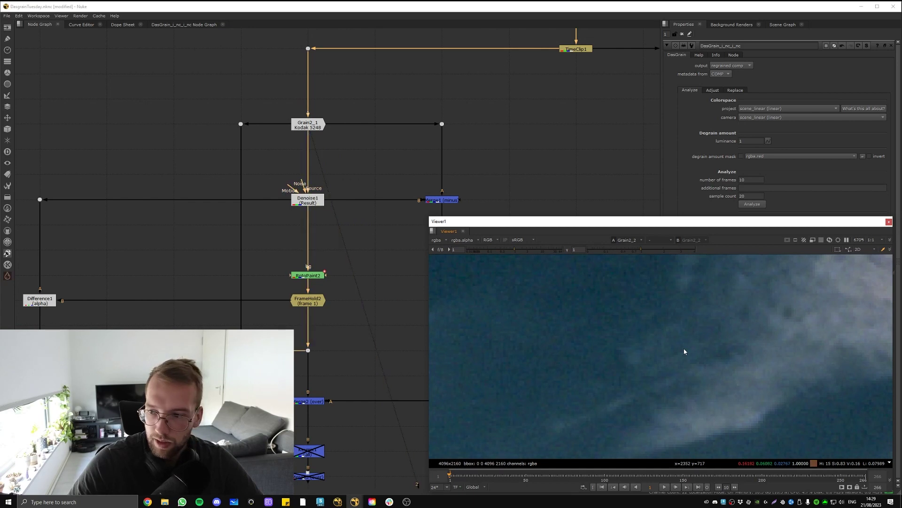
key("2")
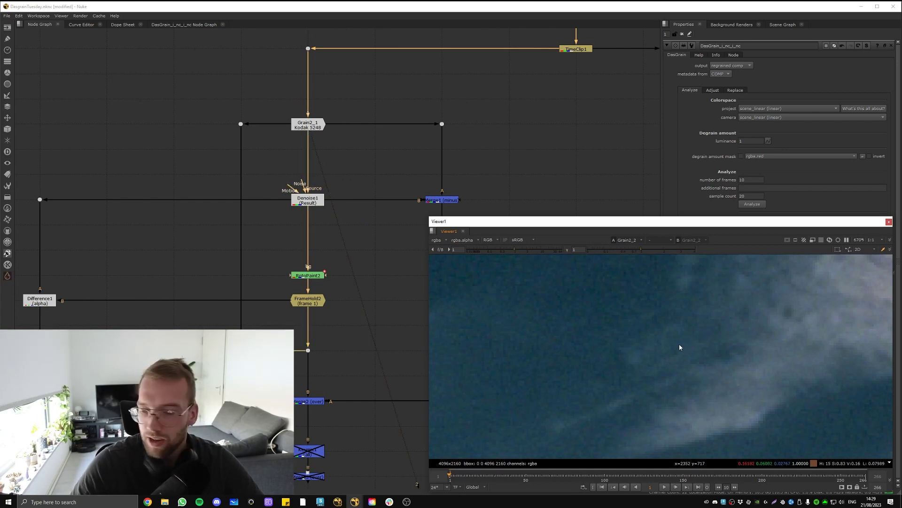
Step: View the full-frame result of Merge2 (over), where the extracted grain is added to the cleanup
middle_click_drag(395, 290, 308, 188)
left_click_drag(308, 256, 206, 311)
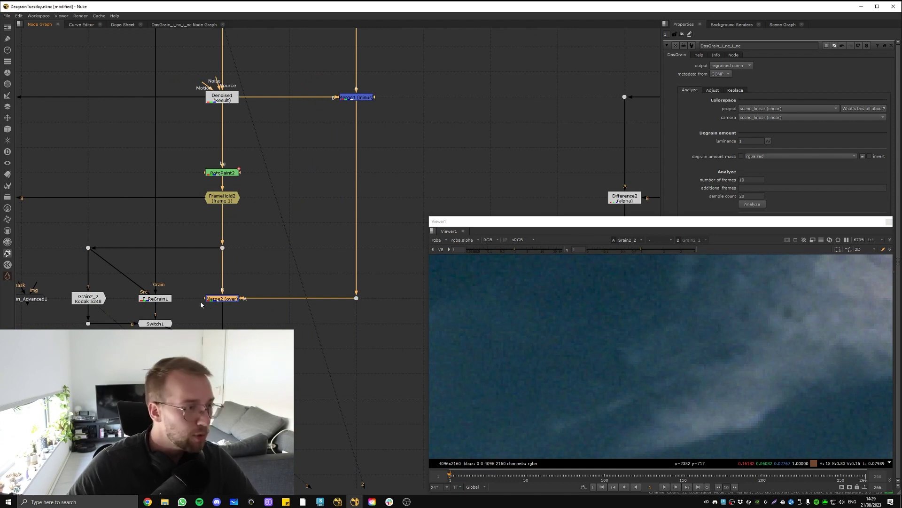
middle_click_drag(254, 285, 305, 266)
key("1")
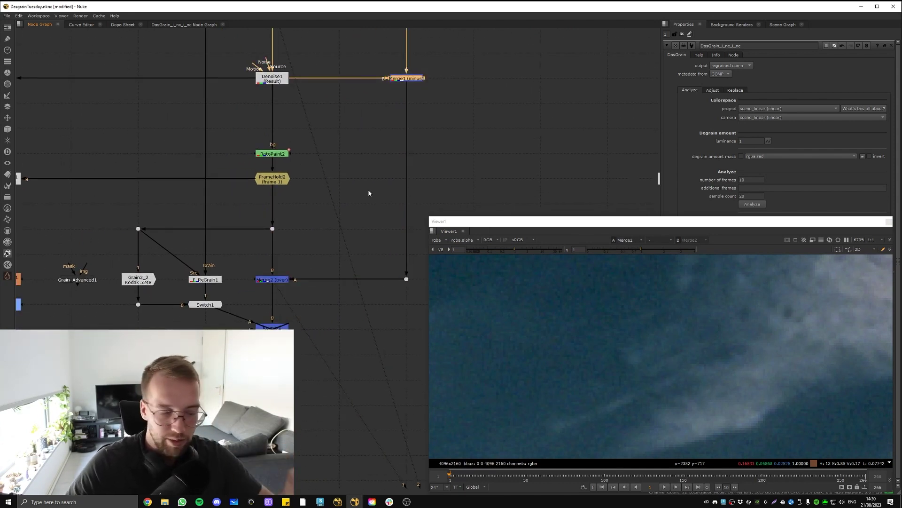
left_click(272, 279)
middle_click_drag(288, 261, 312, 220)
key("f")
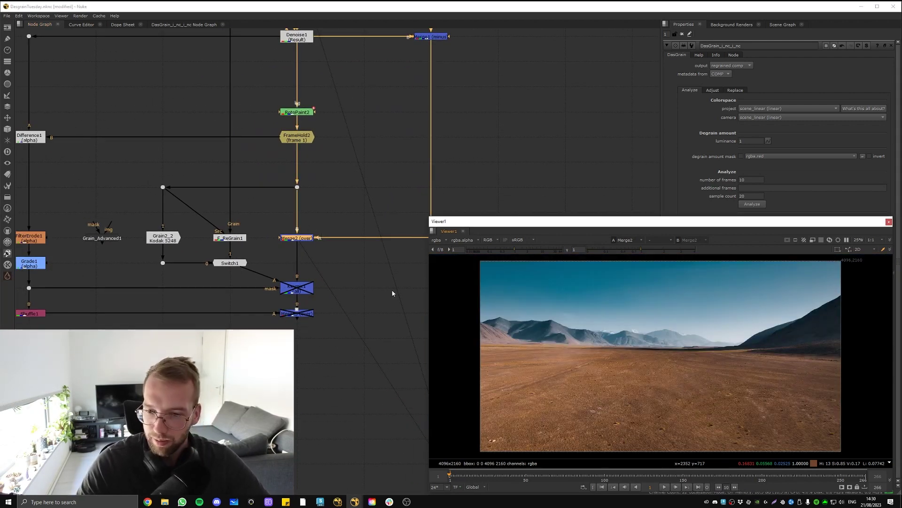
Step: Examine the grain artifacts around the removed car in the Merge2 result at high magnification
scroll(690, 379, "up", 8)
scroll(587, 338, "up", 4)
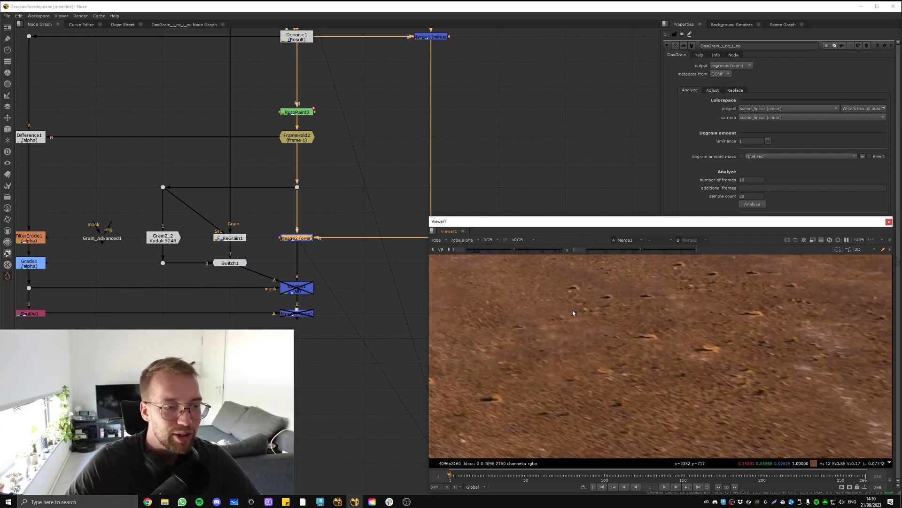
scroll(589, 365, "up", 3)
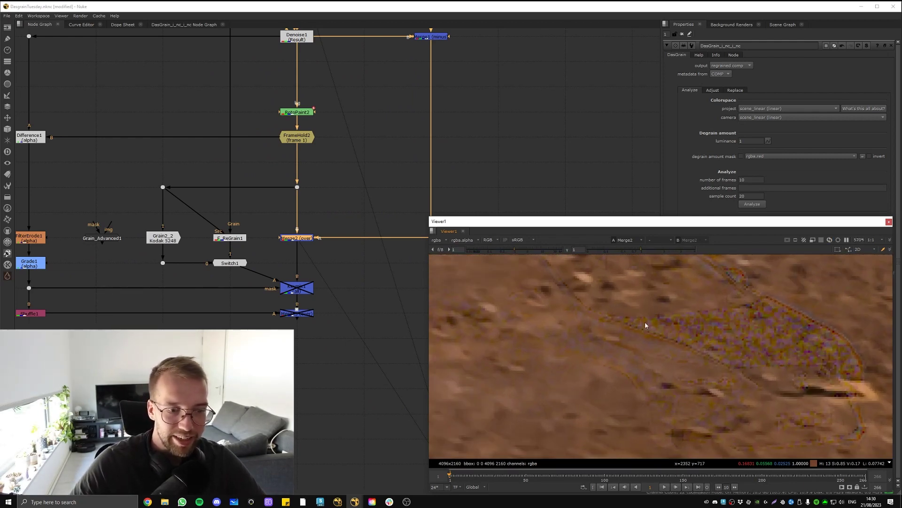
key("r")
key("r")
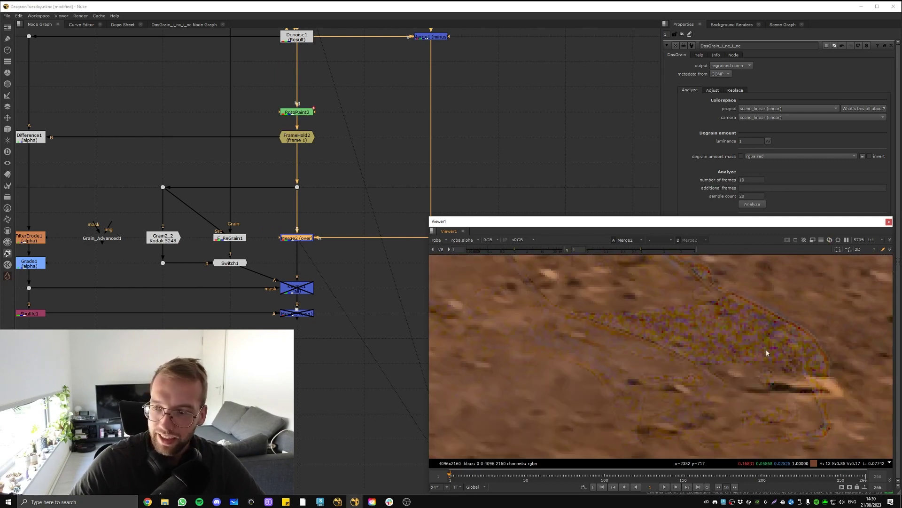
middle_click_drag(531, 310, 672, 388)
middle_click_drag(581, 299, 673, 332)
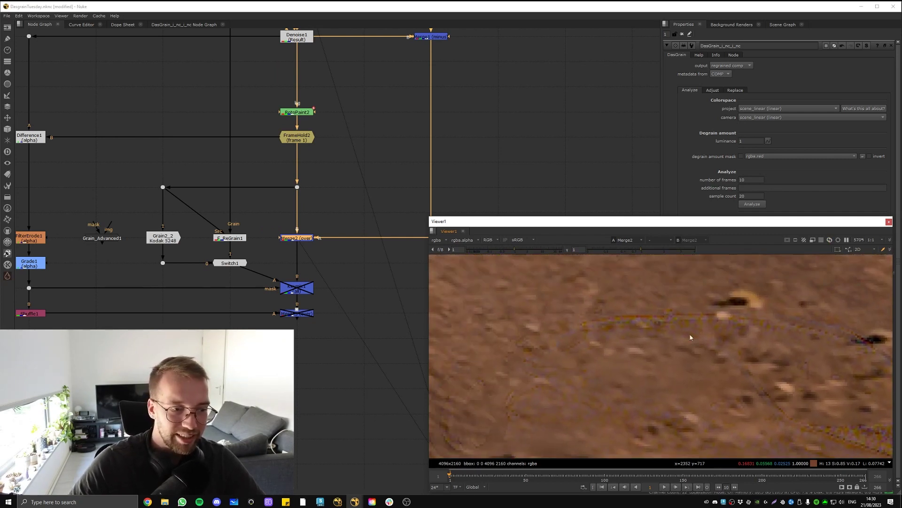
middle_click_drag(524, 364, 565, 292)
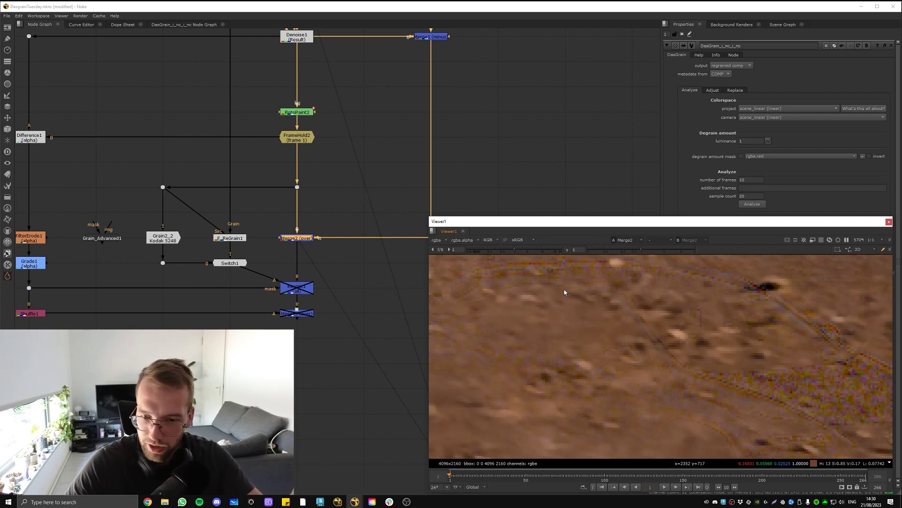
Step: View the cleanup without added grain at the dot feeding Grain2_2 for the same close-up area
middle_click_drag(338, 257, 378, 224)
middle_click_drag(347, 258, 340, 249)
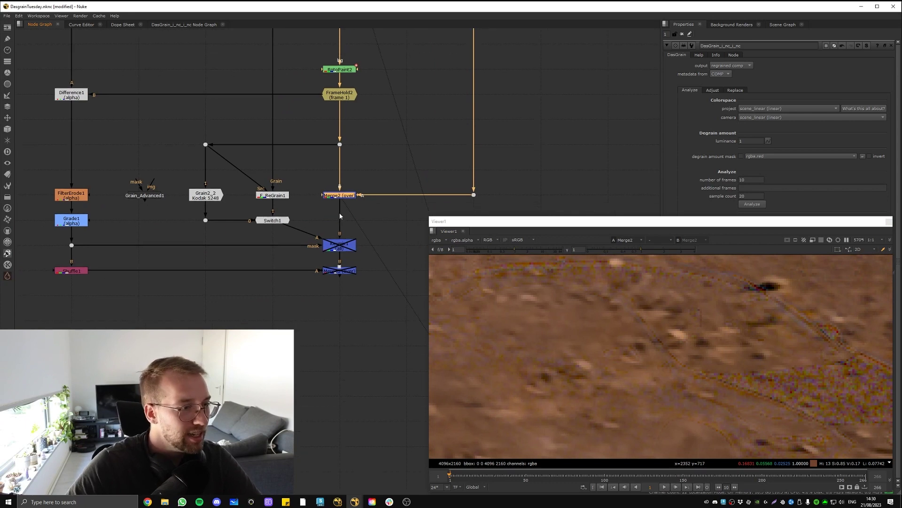
left_click_drag(362, 124, 320, 157)
middle_click_drag(314, 163, 293, 149)
left_click_drag(204, 115, 162, 159)
key("1")
left_click(182, 181)
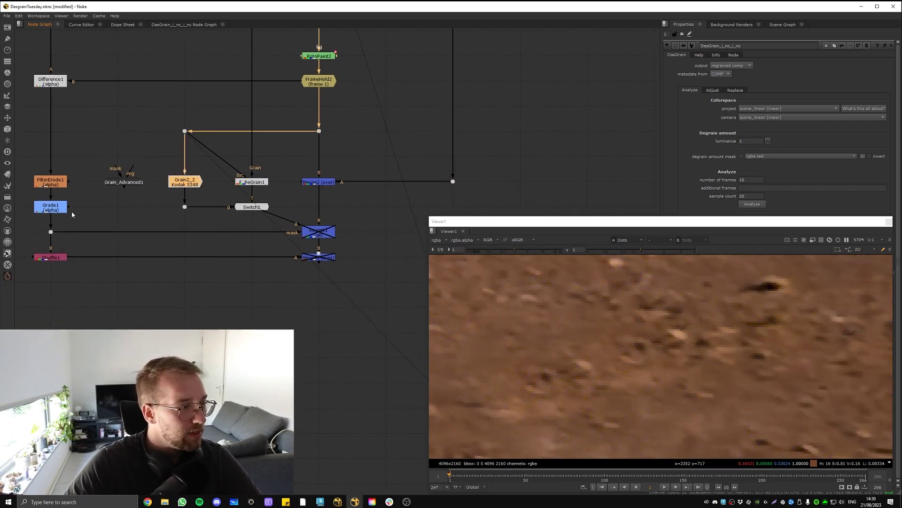
Step: View the difference mask's alpha channel at the dot below Grade1, fitted to the full frame
left_click(51, 231)
key("1")
key("f")
key("a")
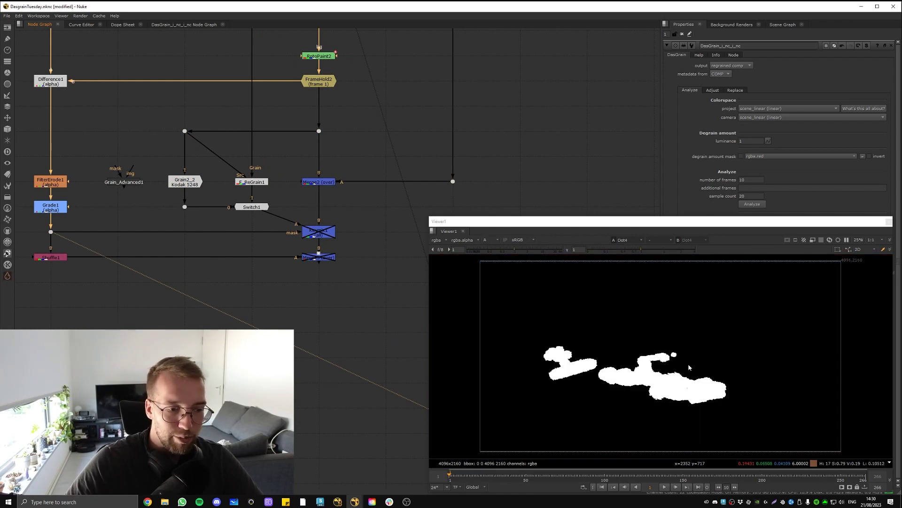
Step: Enable Keymix1 and view its RGB result close up on the ground where the car was removed
left_click(198, 184)
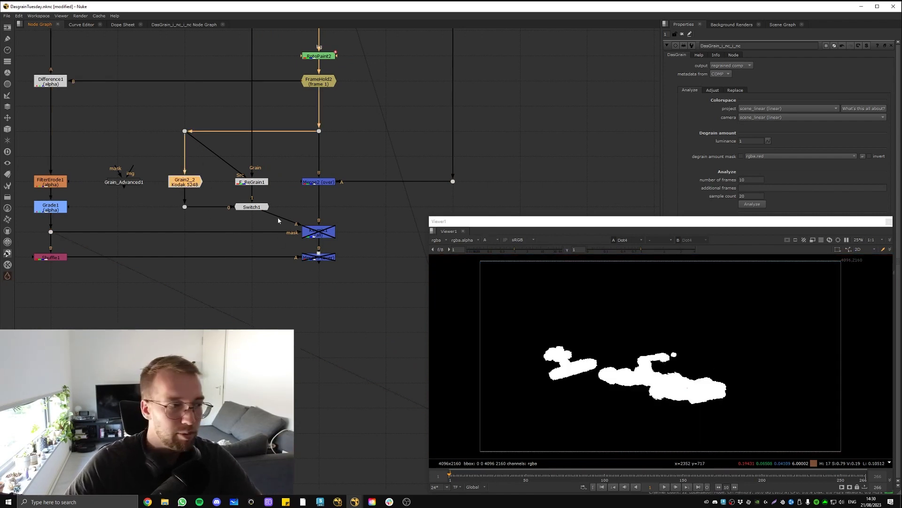
left_click(306, 230)
key("1")
key("a")
scroll(664, 348, "up", 4)
scroll(665, 349, "up", 4)
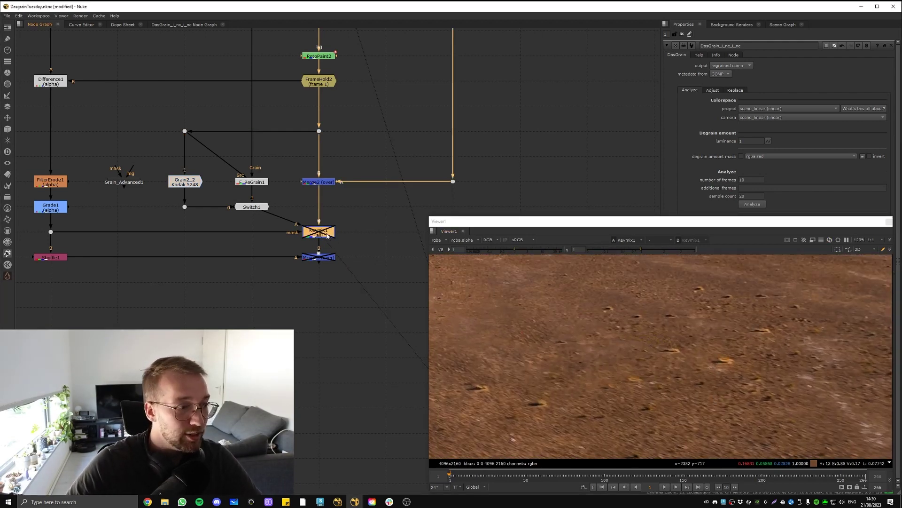
left_click(330, 235)
scroll(636, 347, "down", 3)
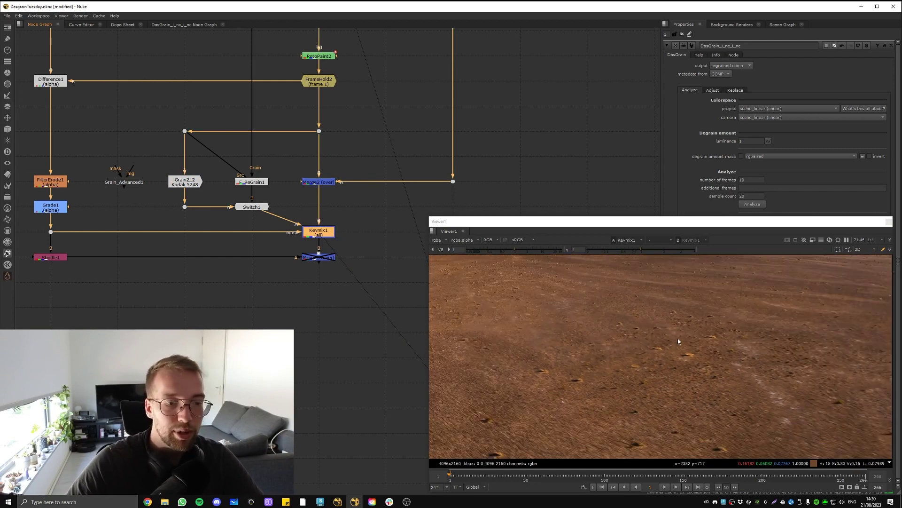
Step: Check the mask area through Merge3's red overlay, disable Merge3 again, and examine the patched ground at high magnification
middle_click_drag(269, 252, 293, 284)
left_click(331, 291)
key("1")
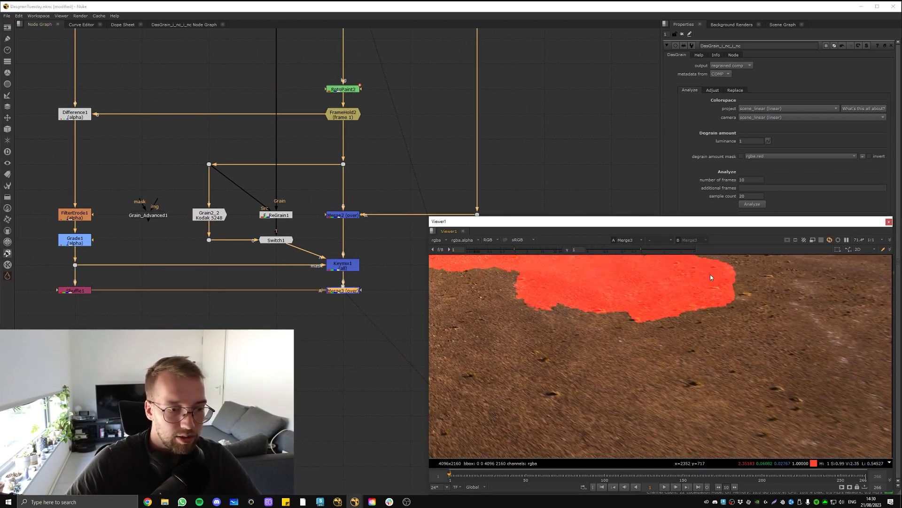
scroll(652, 348, "up", 5)
scroll(652, 347, "up", 3)
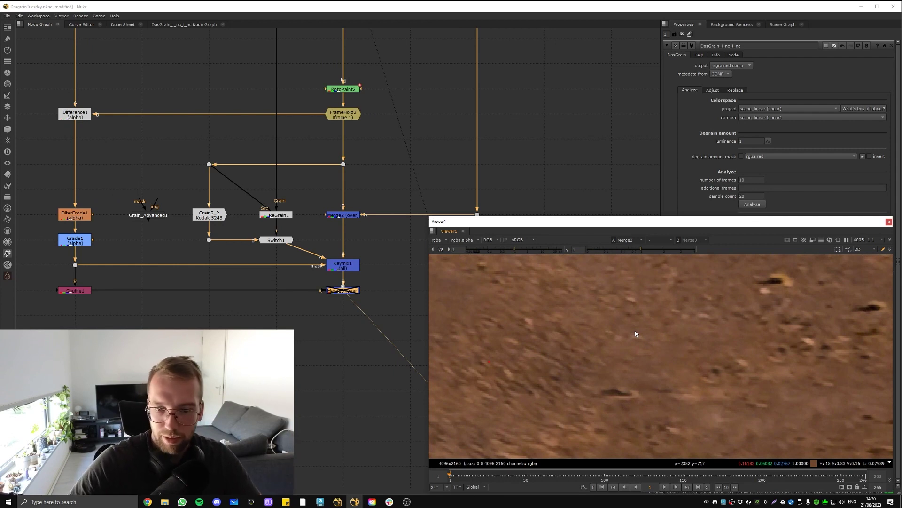
Step: Compare the output of Grain2_2 with the masked result of Keymix1 in the same close-up area
left_click(199, 212)
key("1")
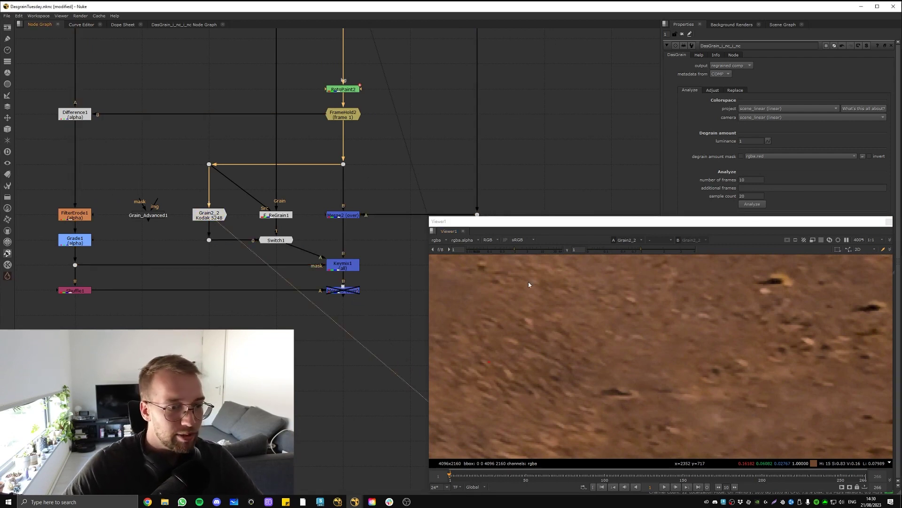
left_click(343, 265)
key("1")
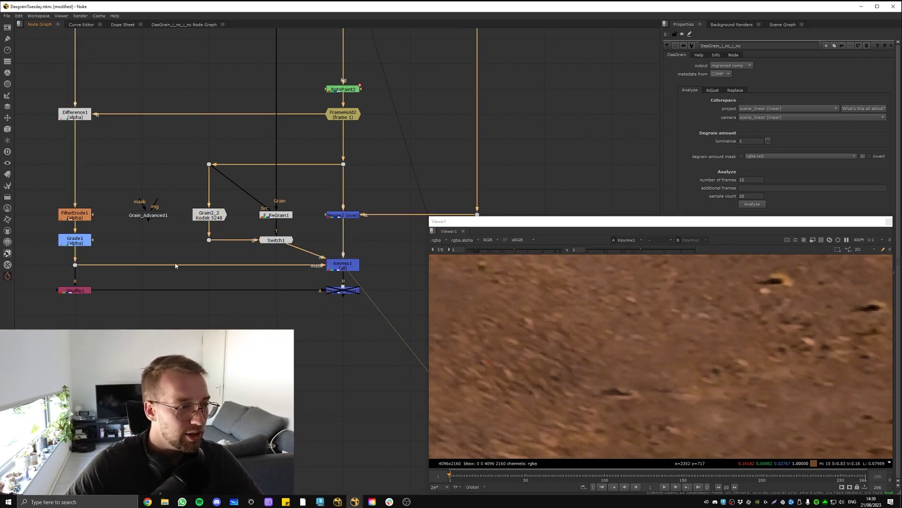
Step: View the full-frame mask alpha at the dot below Grade1, and return to the RGB close-up at Merge3
left_click(75, 264)
key("1")
key("f")
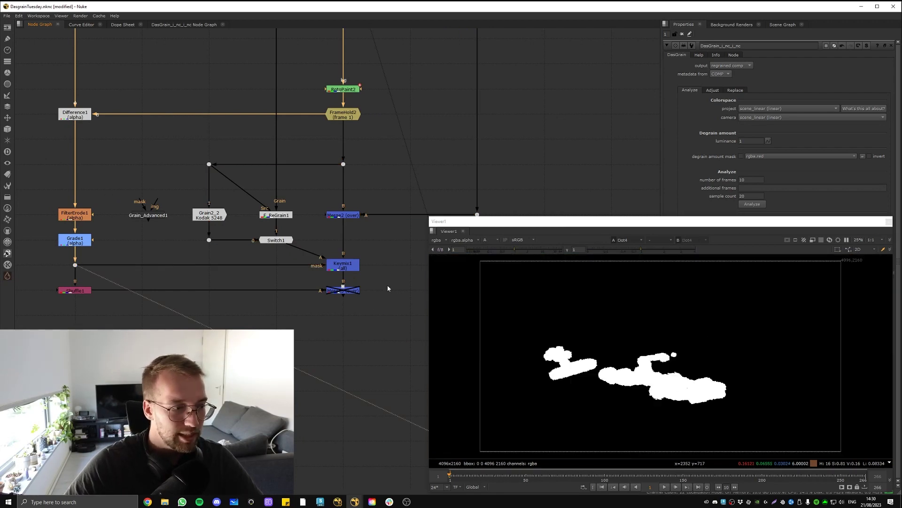
left_click(343, 290)
key("1")
scroll(696, 293, "up", 4)
scroll(671, 326, "up", 3)
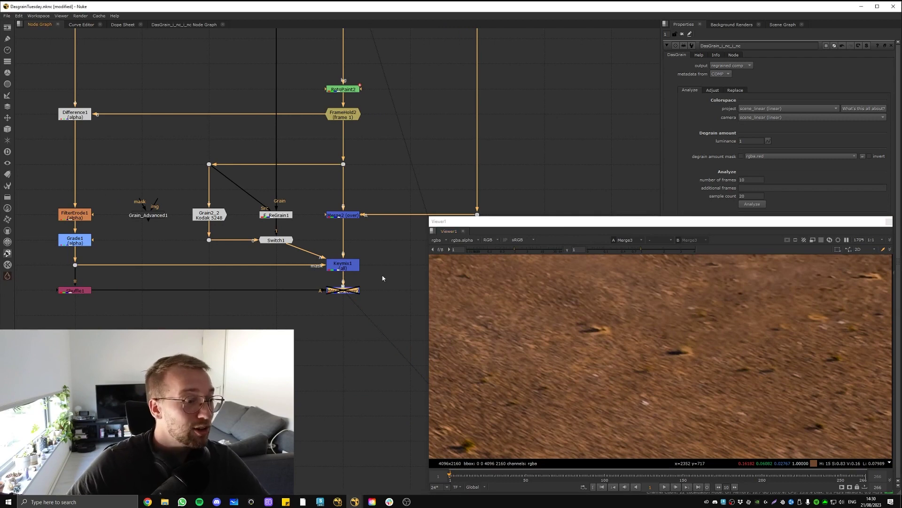
Step: Open the settings of Grain2_2 and view its output
middle_click_drag(353, 248, 197, 244)
middle_click_drag(540, 100, 233, 229)
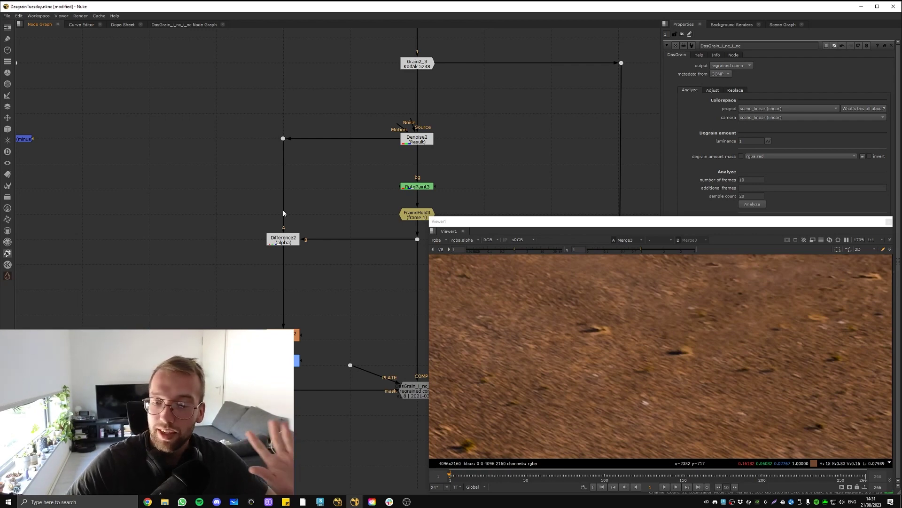
middle_click_drag(202, 183, 450, 182)
middle_click_drag(227, 185, 426, 174)
double_click(194, 325)
key("1")
Step: Look over the start of the DasGrain branch, from Grain2_3 down to Denoise2
middle_click_drag(503, 161, 432, 151)
middle_click_drag(493, 186, 284, 161)
middle_click_drag(509, 157, 374, 180)
left_click(337, 219)
middle_click_drag(286, 233, 188, 238)
left_click(395, 57)
middle_click_drag(397, 40, 336, 92)
left_click(325, 97)
middle_click_drag(269, 126, 212, 220)
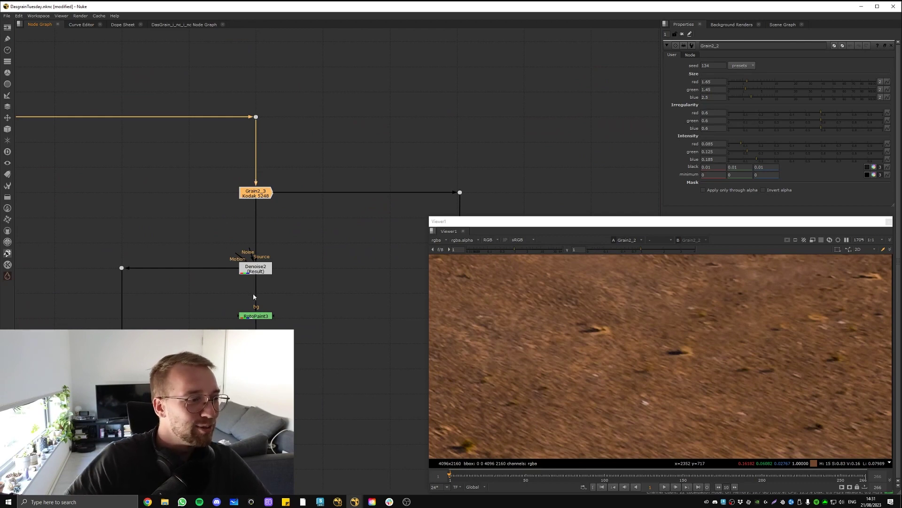
middle_click_drag(282, 135, 314, 239)
left_click(288, 165)
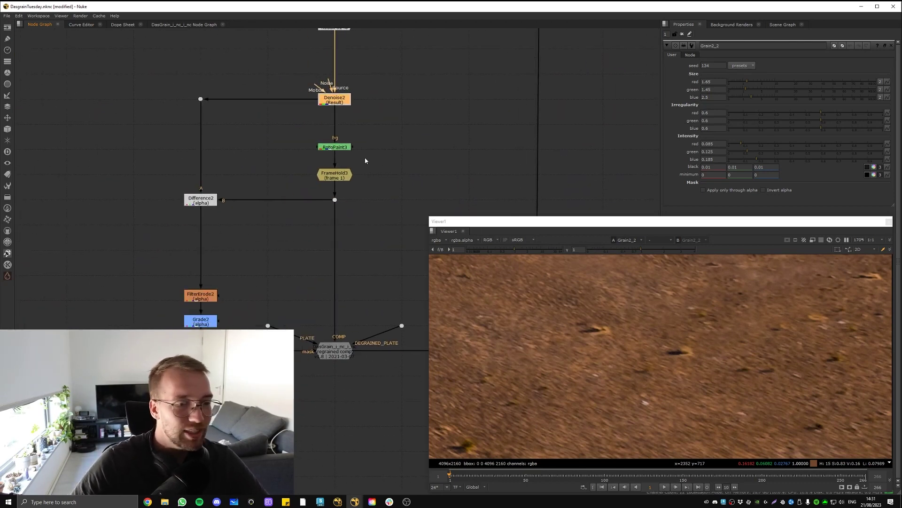
Step: Open the DasGrain node's settings and view its regrained comp output
middle_click_drag(350, 299, 318, 207)
scroll(301, 251, "up", 4)
double_click(305, 264)
key("1")
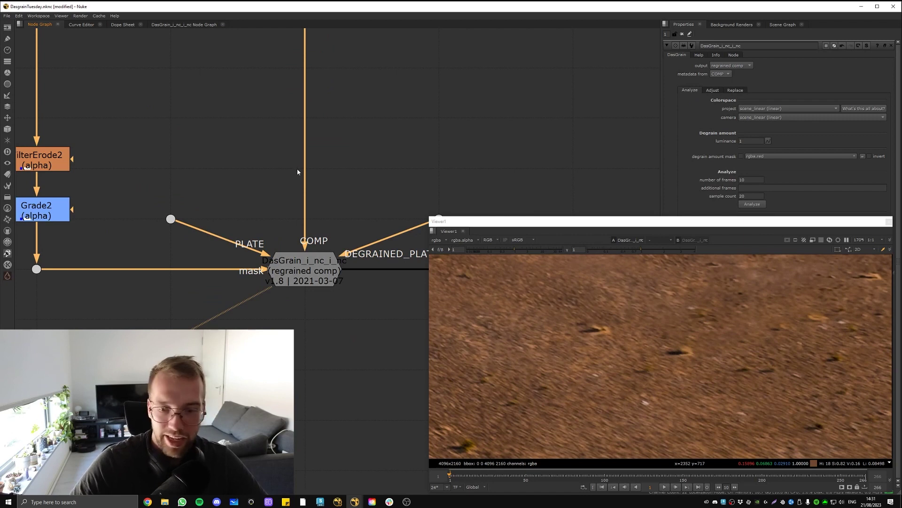
scroll(283, 180, "down", 1)
middle_click_drag(263, 177, 256, 196)
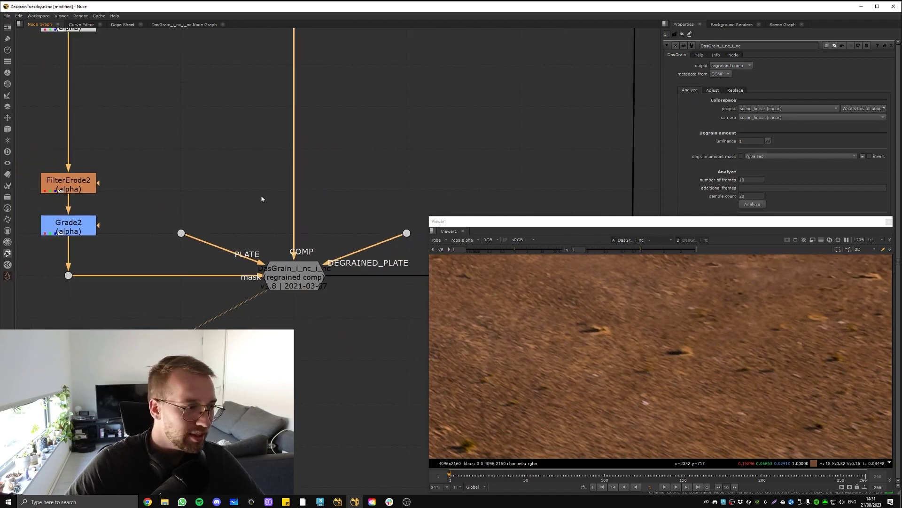
Step: Trace the DasGrain node's PLATE and DEGRAINED_PLATE inputs back to the nodes that feed them
left_click(182, 232)
middle_click_drag(198, 231, 138, 243)
left_click_drag(380, 222, 303, 260)
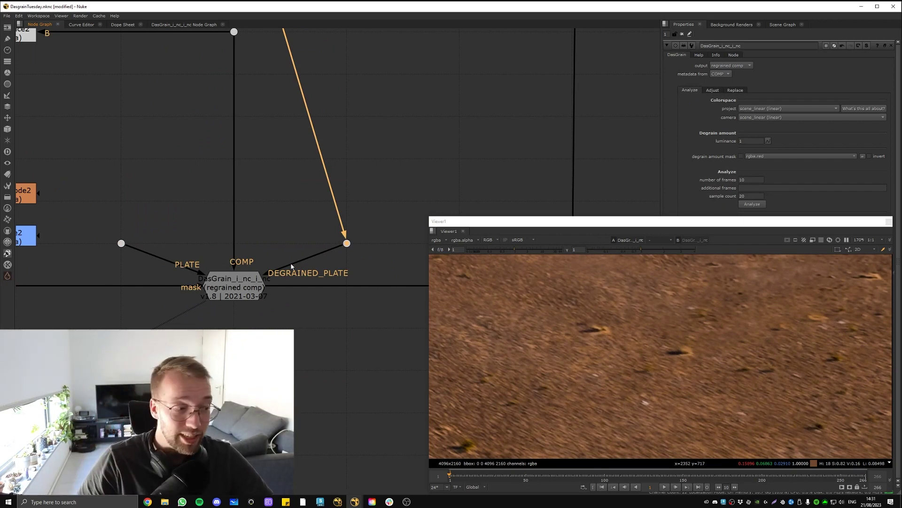
middle_click_drag(231, 136, 359, 199)
middle_click_drag(225, 86, 281, 168)
middle_click_drag(298, 107, 277, 190)
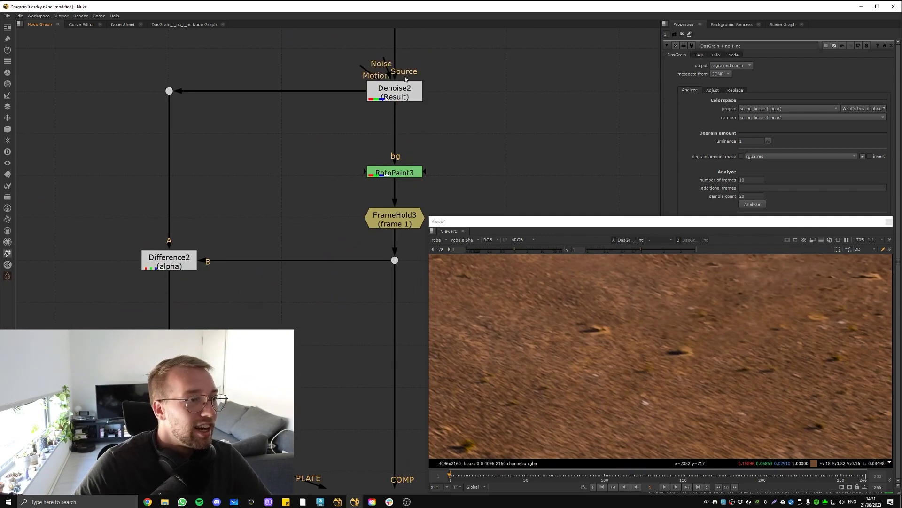
Step: View Denoise2 and the FrameHold3 cleanup at full frame, and enlarge the ground area of the cleanup
middle_click_drag(448, 89, 326, 57)
left_click_drag(274, 59, 276, 63)
key("1")
left_click(273, 182)
key("1")
middle_click_drag(335, 193, 339, 153)
key("f")
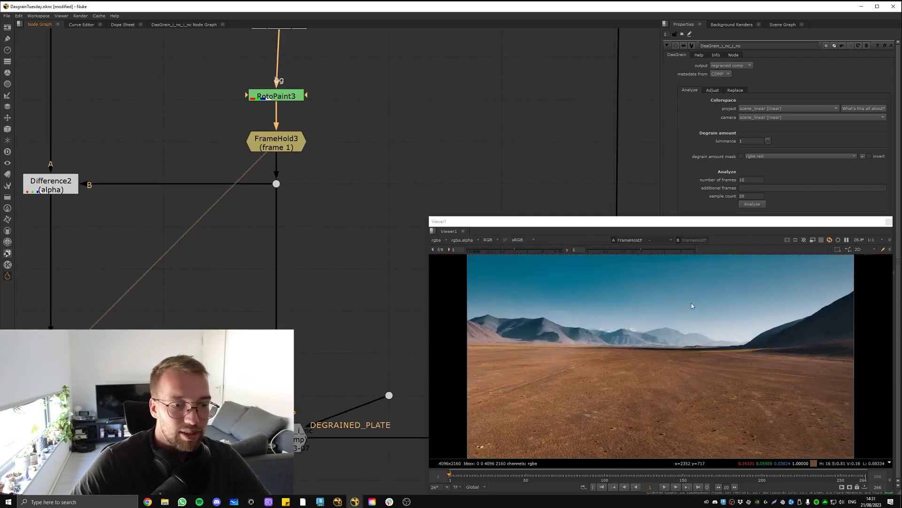
scroll(720, 399, "up", 8)
Step: Review the overall layout of the DasGrain branch and highlight everything that feeds the DasGrain node
middle_click_drag(368, 62, 386, 150)
scroll(386, 149, "down", 5)
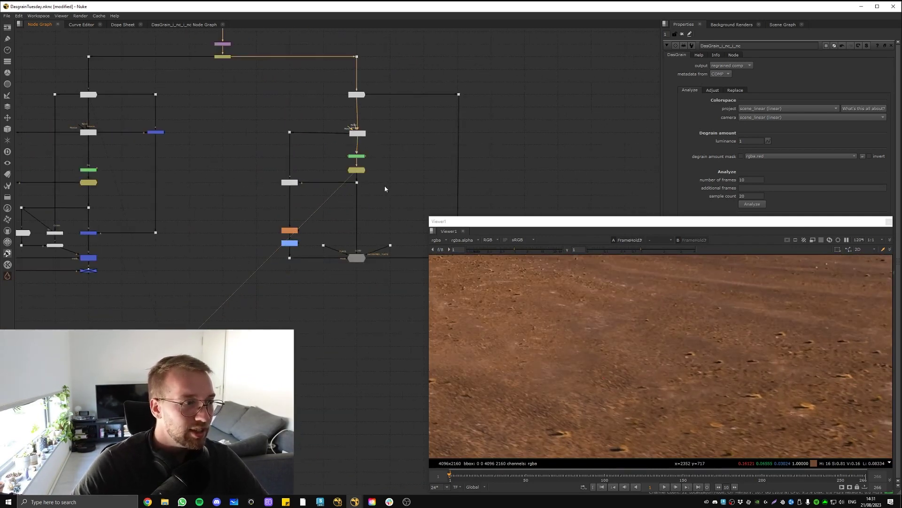
scroll(372, 139, "up", 5)
middle_click_drag(335, 283, 348, 177)
middle_click_drag(427, 170, 357, 88)
left_click(290, 300)
middle_click_drag(302, 266, 322, 288)
scroll(314, 324, "down", 2)
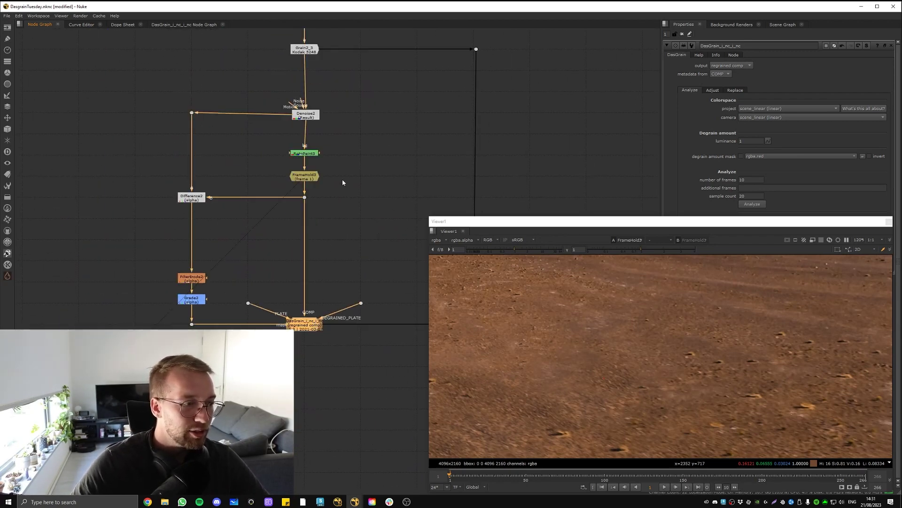
Step: Examine how the cleanup below FrameHold3 and the neighbouring dots connect into the DasGrain node
left_click_drag(342, 184, 260, 228)
left_click(311, 330)
left_click_drag(332, 183, 306, 197)
middle_click_drag(408, 284, 338, 294)
left_click_drag(340, 295, 280, 330)
middle_click_drag(273, 308, 335, 386)
middle_click_drag(352, 313, 395, 268)
left_click_drag(308, 312, 262, 358)
left_click(362, 277)
middle_click_drag(322, 63, 352, 128)
middle_click_drag(405, 211, 328, 87)
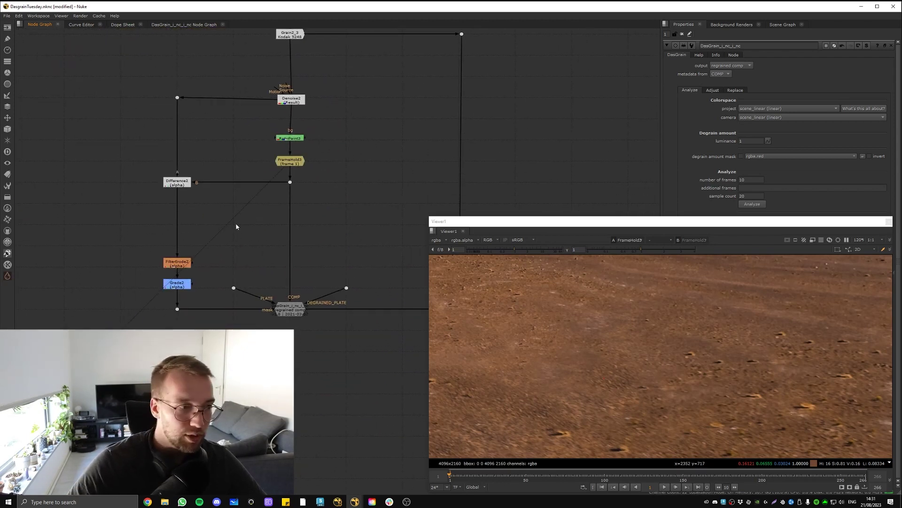
Step: Identify the dots feeding DasGrain's PLATE, DEGRAINED_PLATE and mask inputs
left_click(233, 287)
middle_click_drag(288, 296, 212, 275)
left_click(271, 267, "shift")
middle_click_drag(128, 277, 214, 280)
left_click(187, 290)
left_click(299, 293)
middle_click_drag(116, 193, 216, 187)
Step: View the alpha channel of Difference2
left_click(285, 159)
key("1")
scroll(668, 381, "up", 3)
key("a")
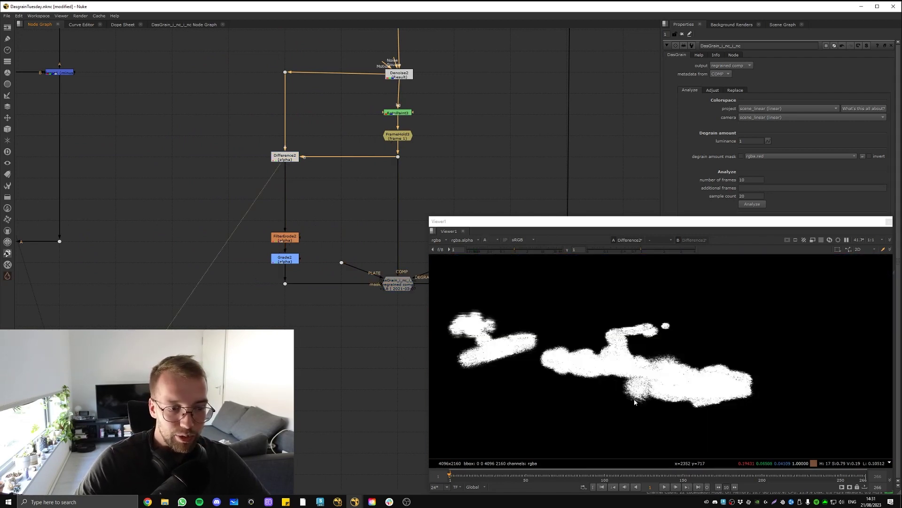
Step: Compare the denoised plate at Denoise2 with the cleanup below FrameHold3, and align Denoise2 above RotoPaint3
left_click(399, 74)
key("1")
key("a")
left_click(398, 156)
key("2")
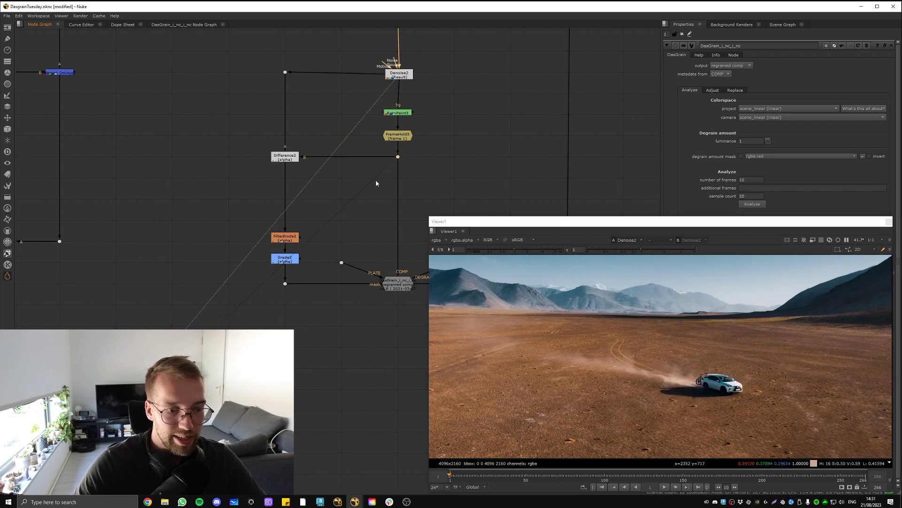
key("1")
key("2")
key("1")
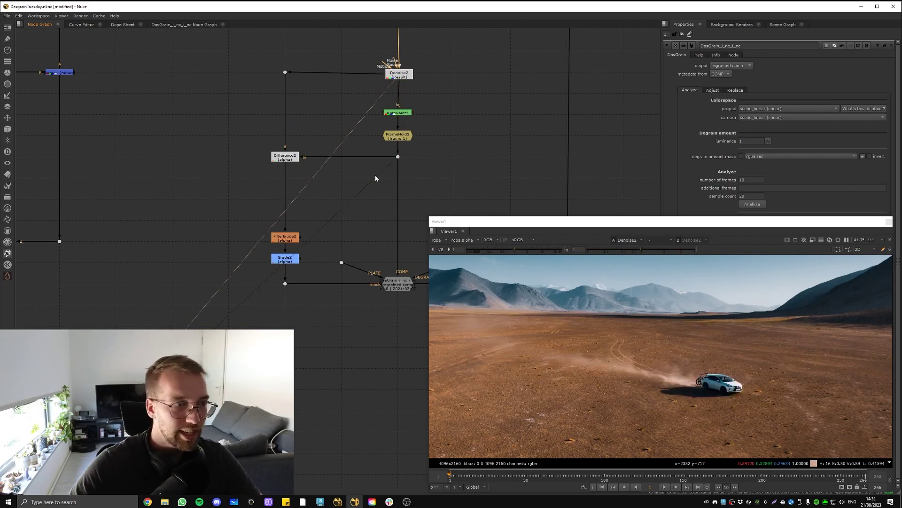
left_click_drag(396, 70, 394, 68)
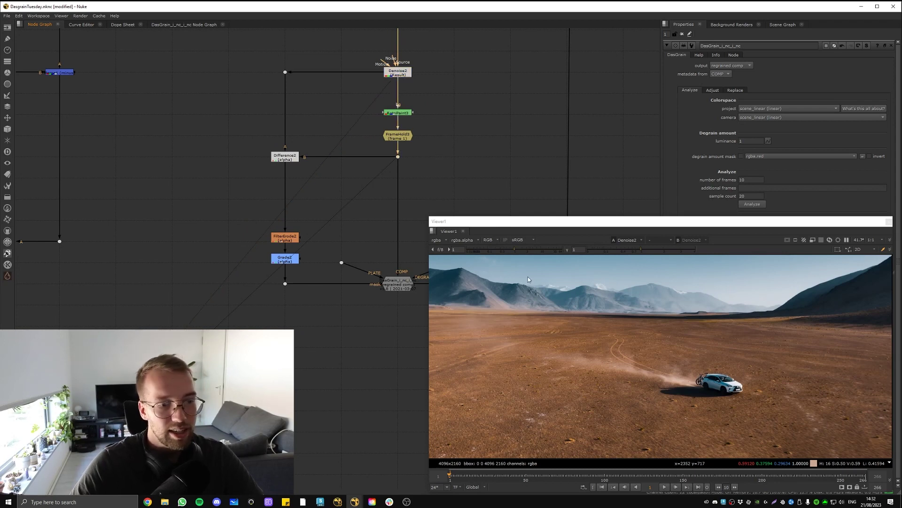
Step: Compare the raw difference alpha at Difference2 with the eroded and graded mask at Grade2
left_click(284, 157)
key("1")
key("a")
key("1")
left_click_drag(312, 220, 253, 254)
left_click(287, 257)
key("1")
middle_click_drag(352, 266, 318, 234)
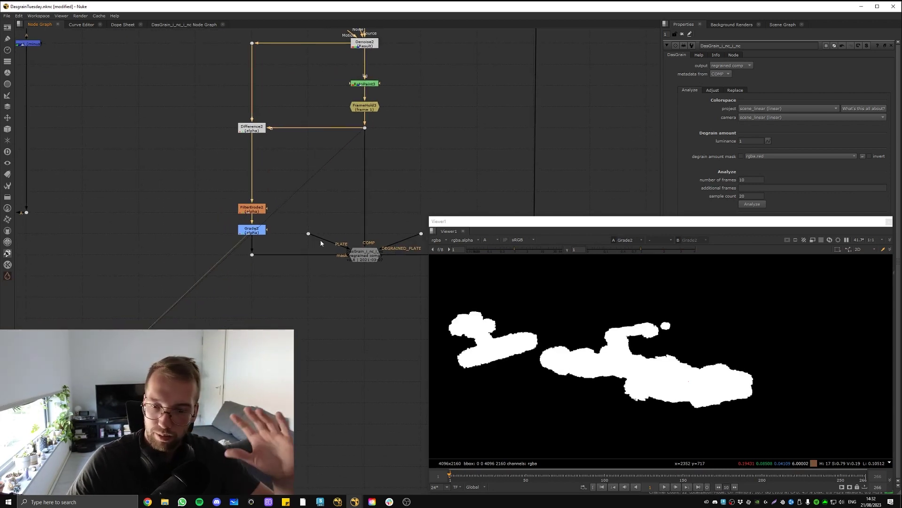
Step: View the DasGrain output in RGB and move the viewer window clear of the node's settings
middle_click_drag(264, 248, 186, 241)
left_click(288, 247)
key("1")
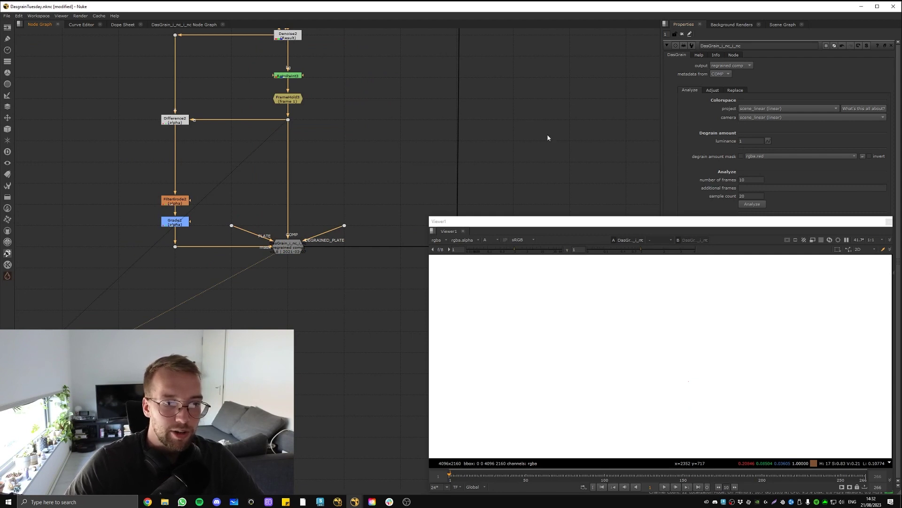
key("a")
left_click_drag(644, 219, 408, 213)
middle_click_drag(517, 109, 582, 77)
middle_click_drag(563, 142, 594, 52)
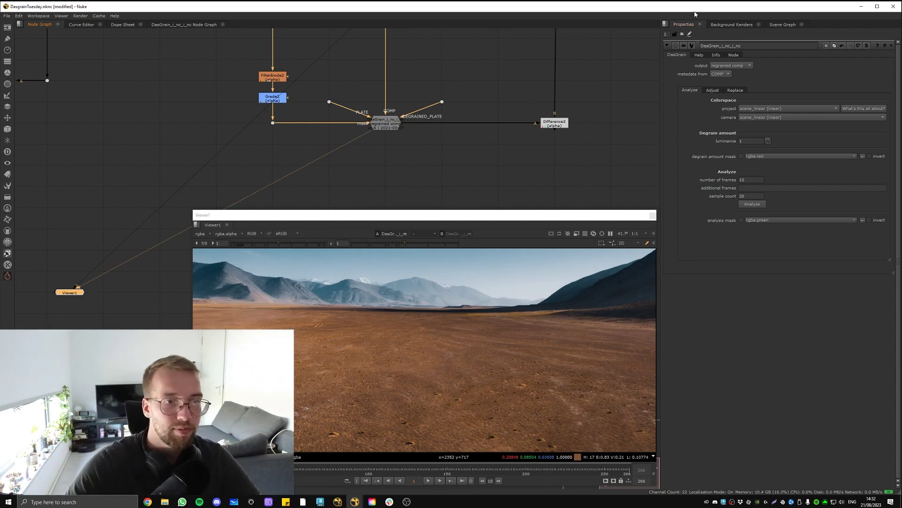
Step: Review DasGrain's red, green and blue grain adjustment curves, followed by its grain replacement settings
left_click(712, 90)
key("f")
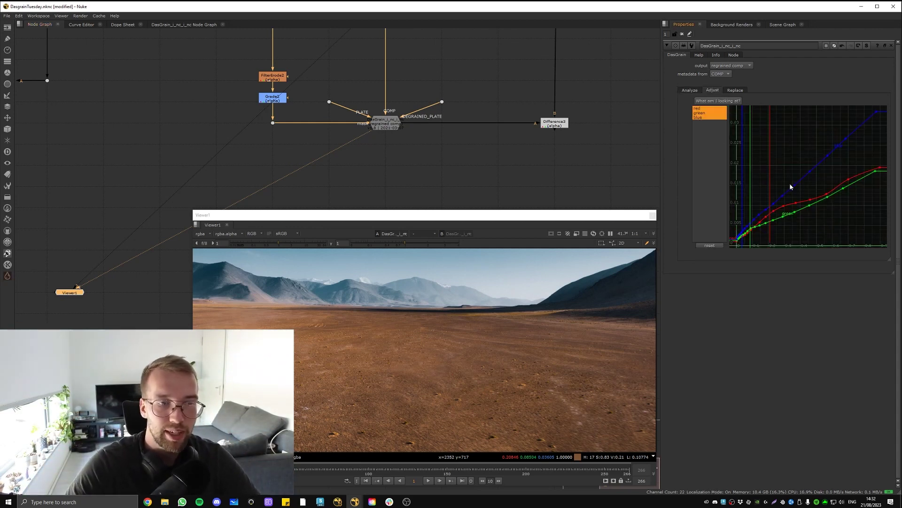
left_click(736, 90)
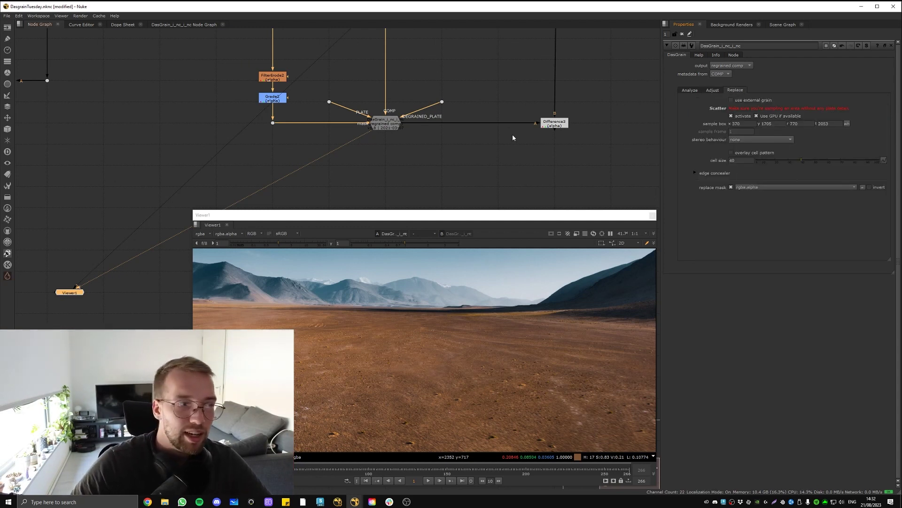
Step: Inspect the alpha used as DasGrain's replace mask at the dot below Grade2, and return to RGB
middle_click_drag(576, 33, 572, 58)
middle_click_drag(425, 81, 312, 107)
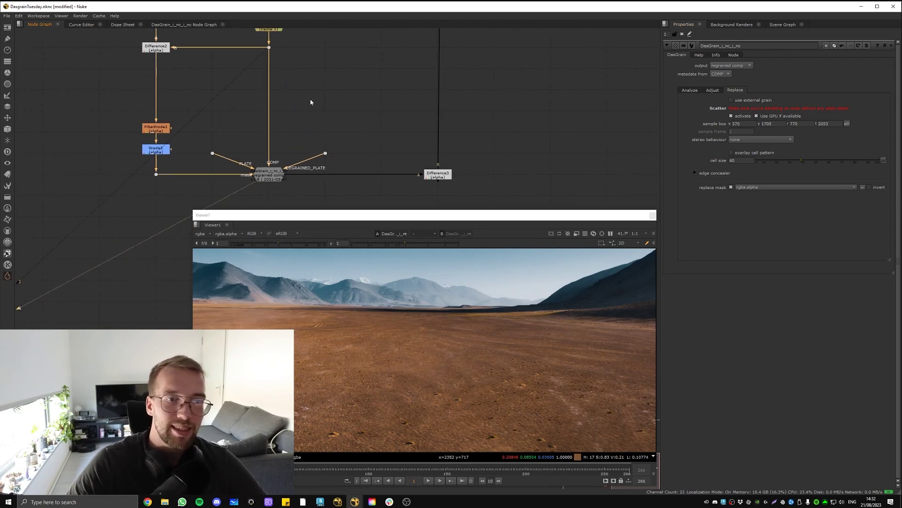
middle_click_drag(207, 123, 211, 182)
middle_click_drag(159, 156, 88, 124)
left_click_drag(351, 217, 583, 221)
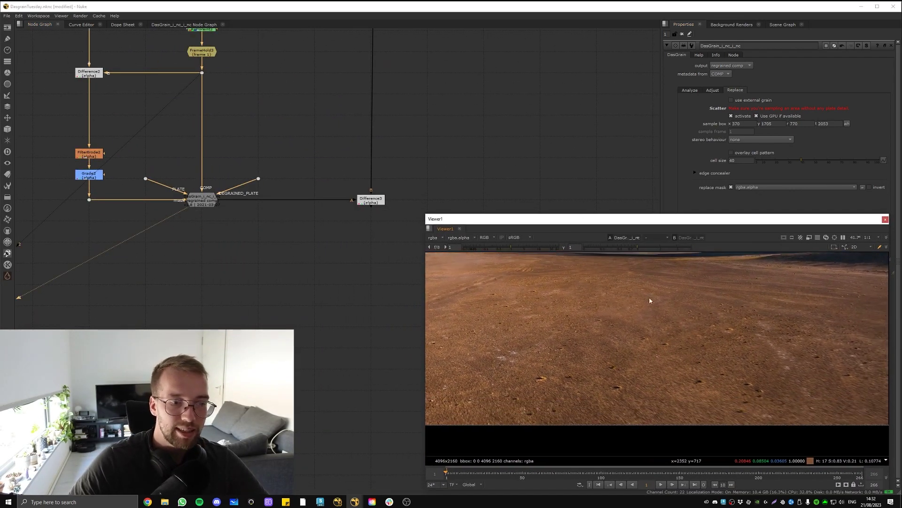
middle_click_drag(274, 220, 417, 277)
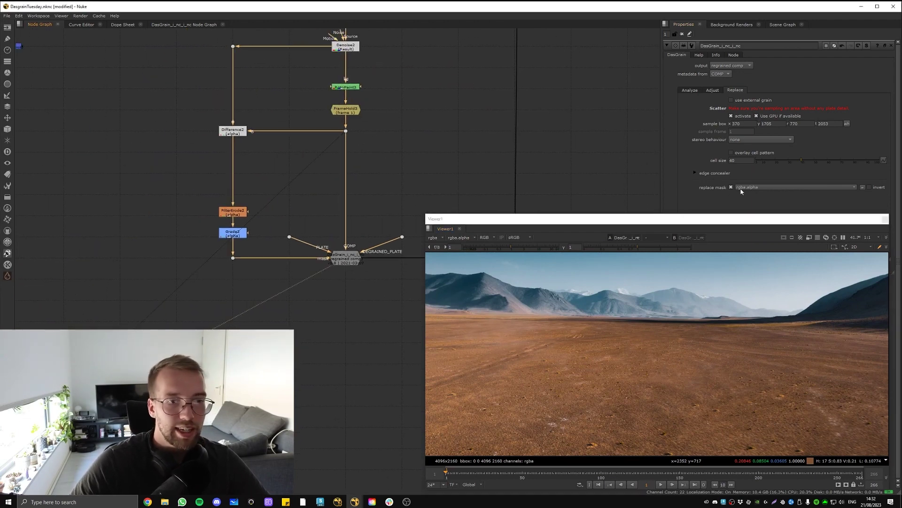
left_click(233, 258)
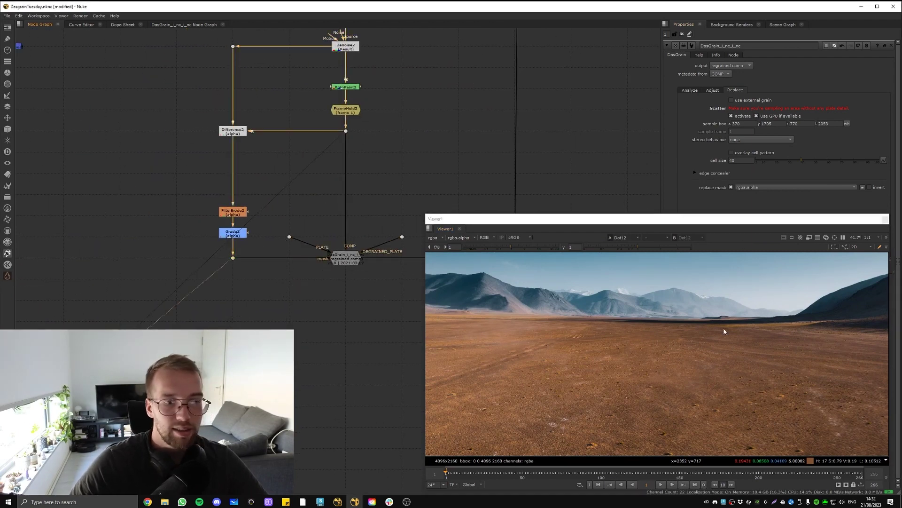
key("1")
key("a")
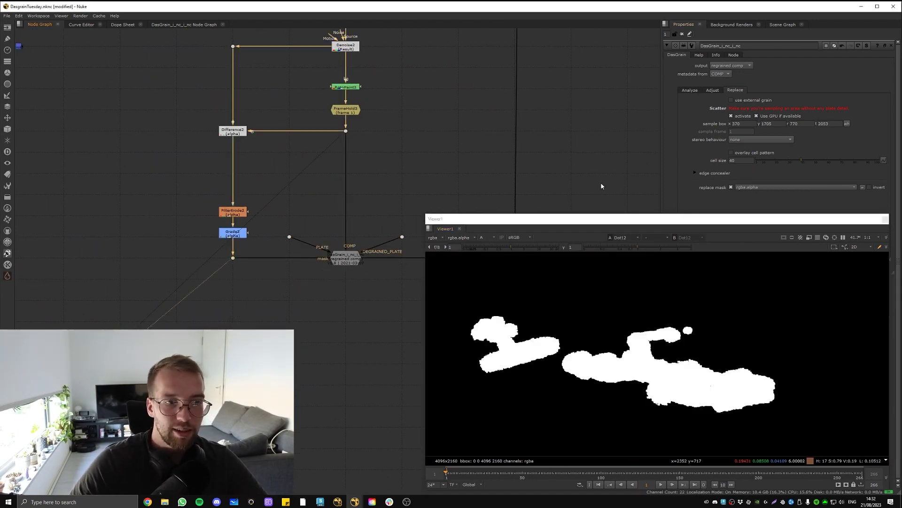
key("a")
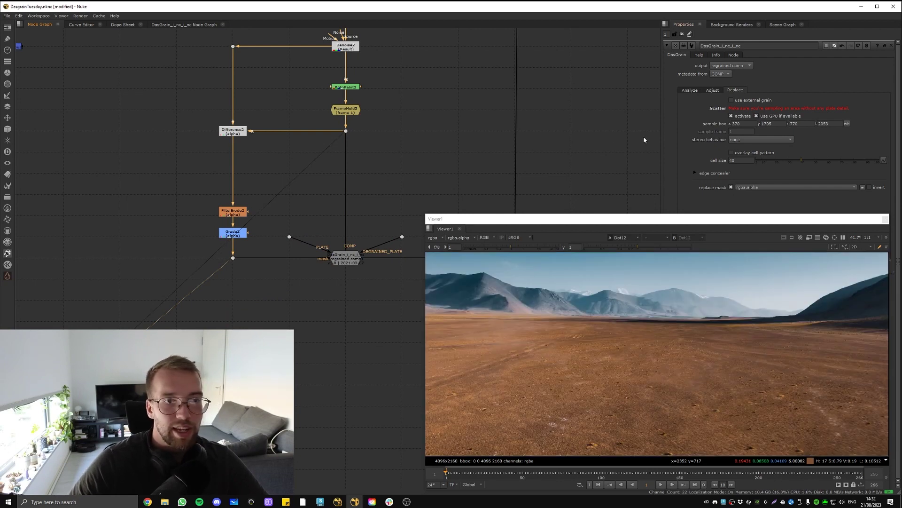
Step: Deactivate DasGrain's scatter and zoom in on the ground in the viewer
middle_click_drag(613, 147, 602, 80)
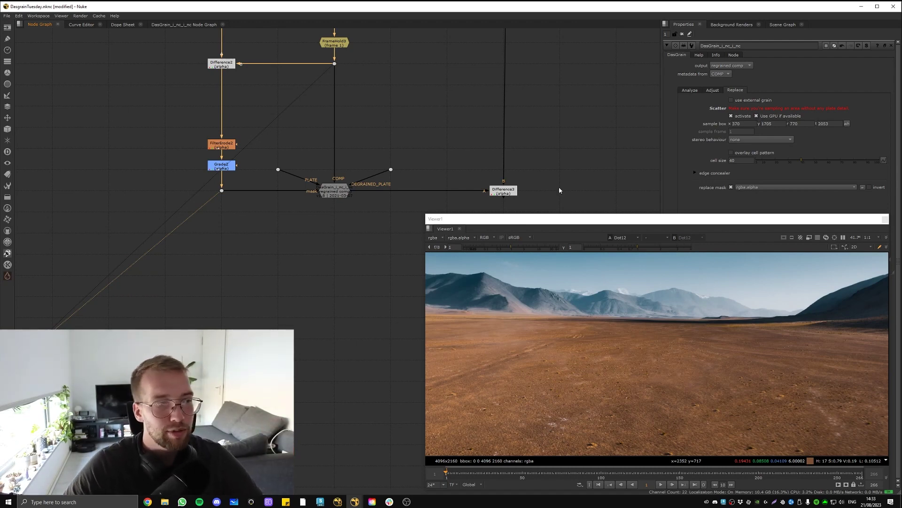
middle_click_drag(193, 113, 490, 215)
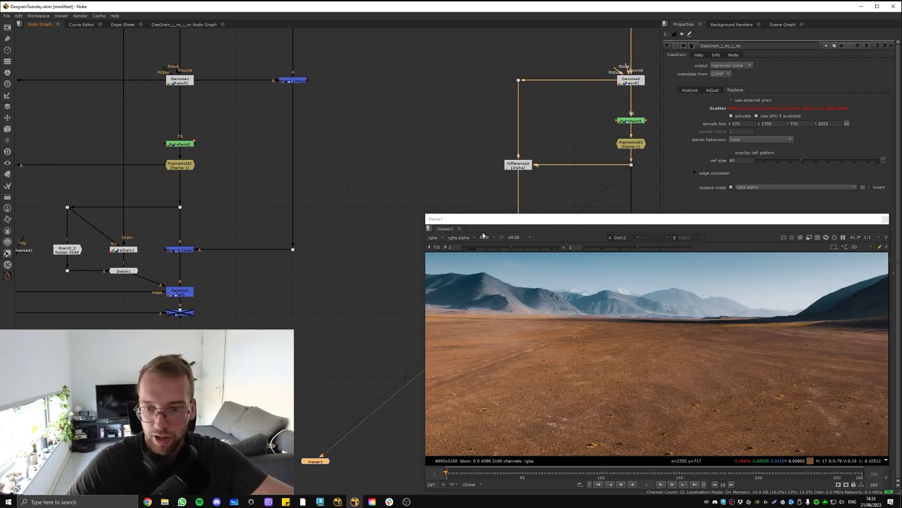
middle_click_drag(420, 170, 249, 123)
middle_click_drag(423, 233, 358, 210)
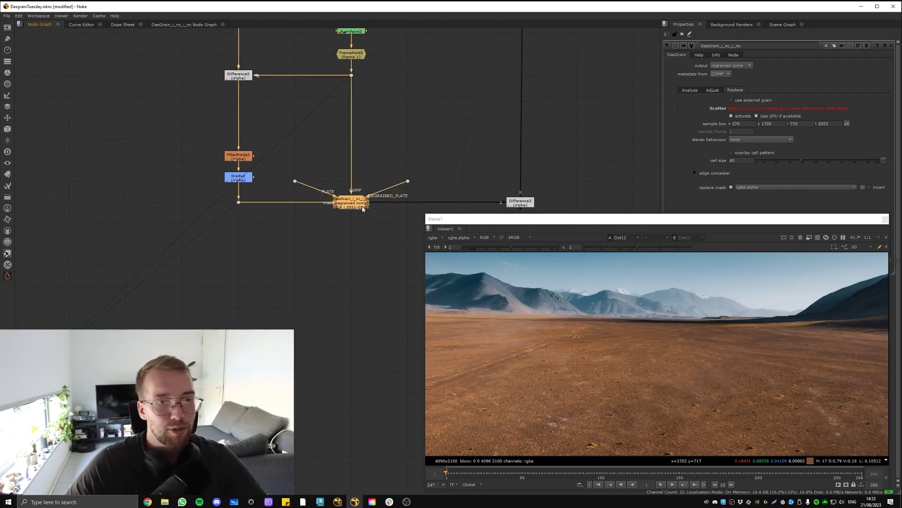
middle_click_drag(366, 199, 379, 228)
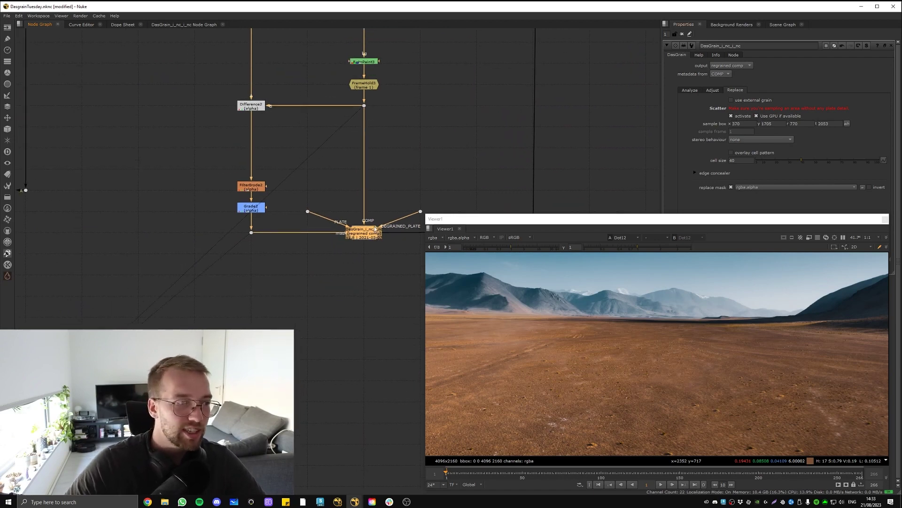
left_click(731, 116)
scroll(748, 391, "up", 4)
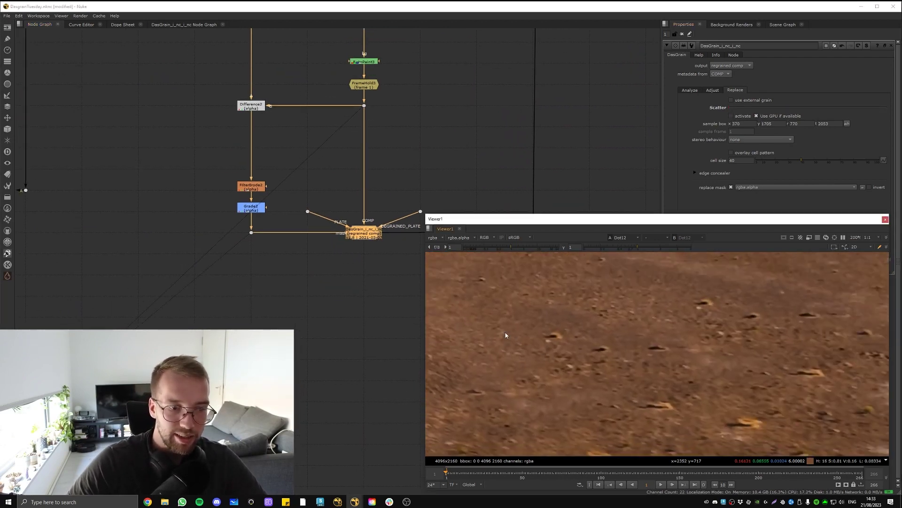
middle_click_drag(670, 365, 720, 348)
Step: Load the DasGrain output and the Denoise2 result into the viewer and compare their ground texture up close
left_click(206, 269)
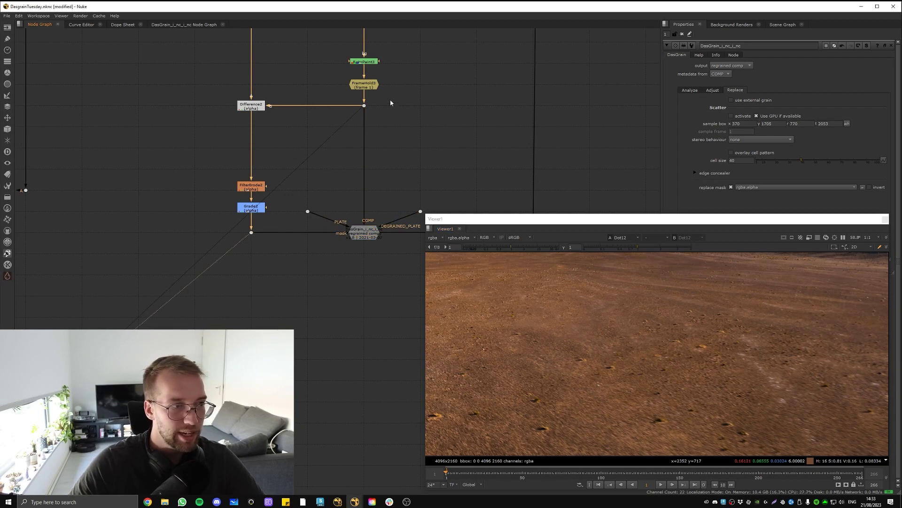
key("2")
middle_click_drag(409, 45, 399, 106)
left_click(356, 82)
key("1")
left_click(353, 291)
key("2")
scroll(646, 335, "up", 8)
scroll(647, 336, "up", 3)
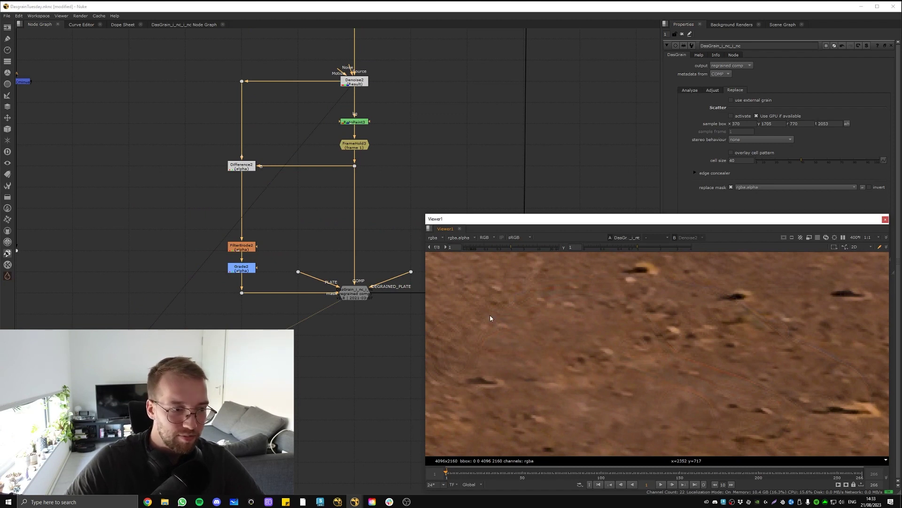
Step: Reactivate DasGrain's scatter while viewing the ground close-up
middle_click_drag(723, 337, 577, 305)
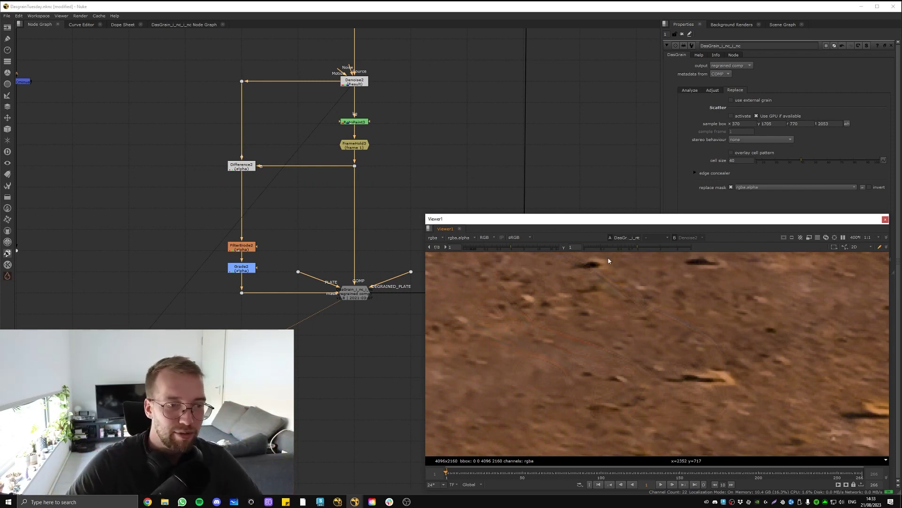
left_click(740, 115)
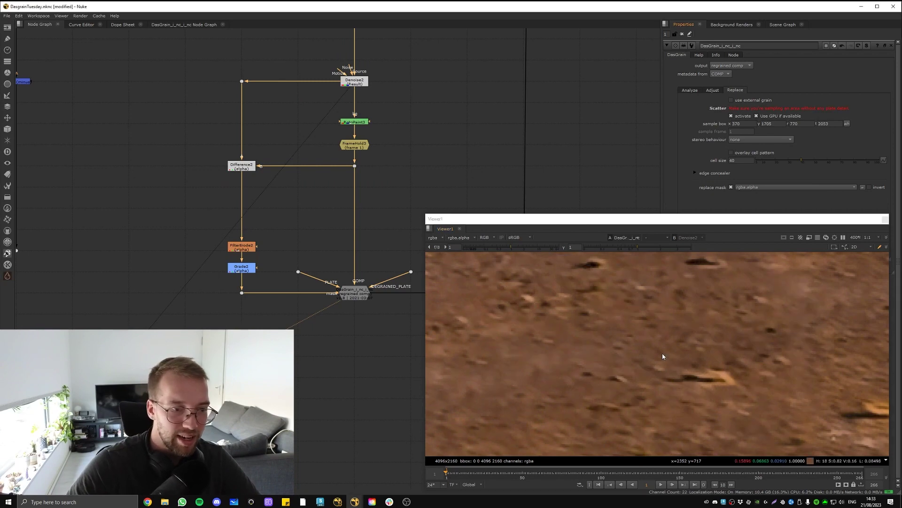
middle_click_drag(364, 256, 272, 188)
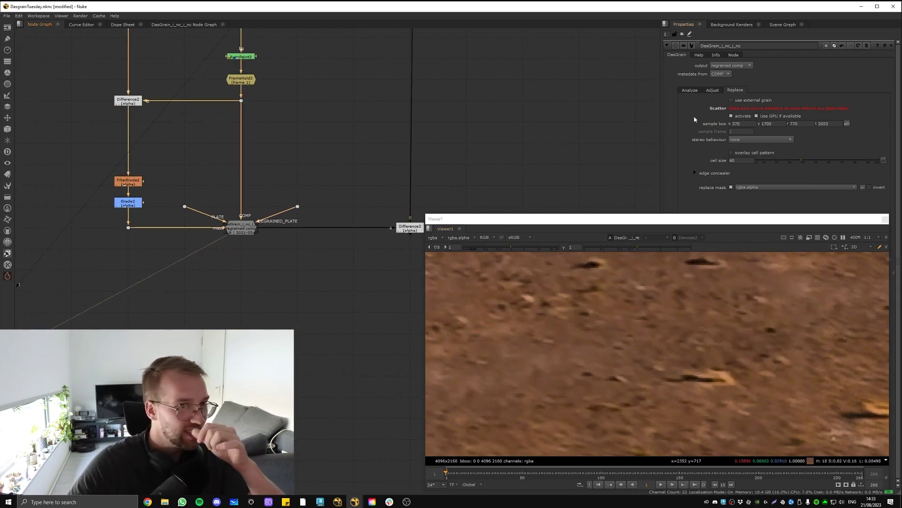
Step: Overlay DasGrain's cell pattern on the ground to examine it, turn the overlay off, and inspect the grain up close
left_click(738, 153)
scroll(560, 301, "down", 4)
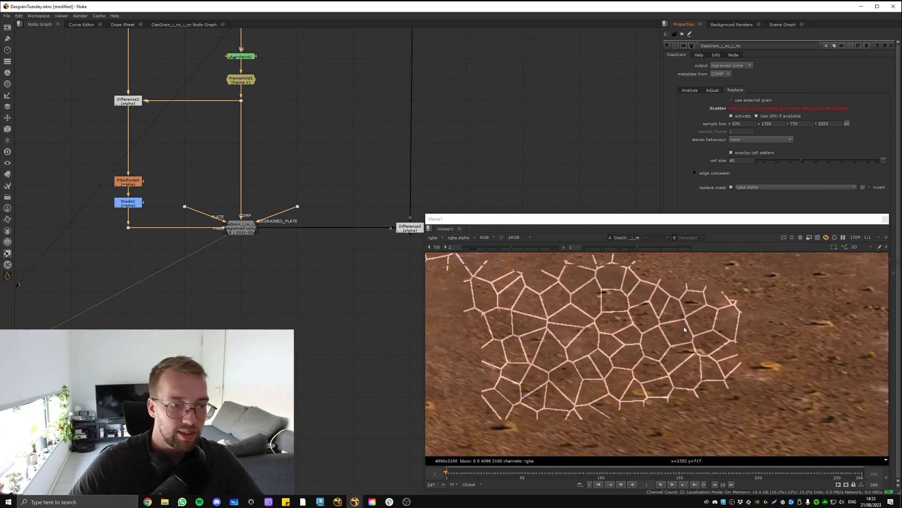
middle_click_drag(554, 273, 664, 299)
left_click(747, 154)
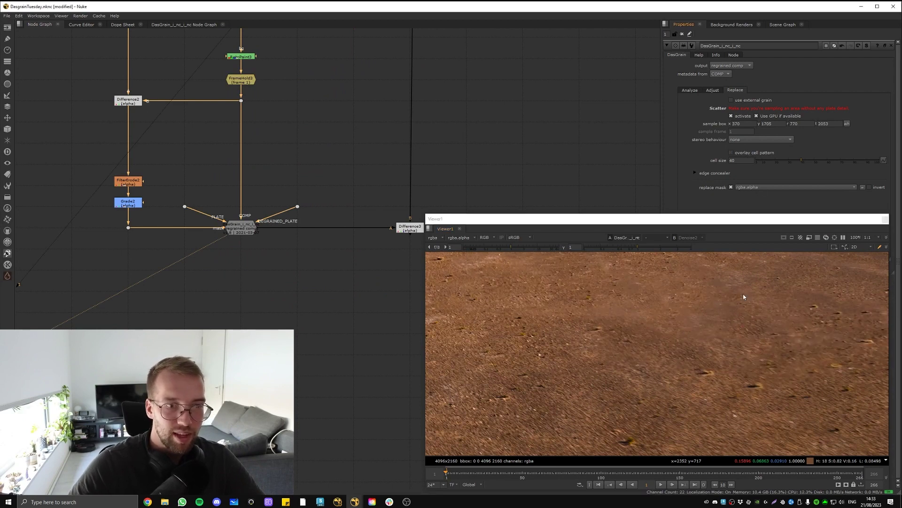
scroll(748, 314, "up", 3)
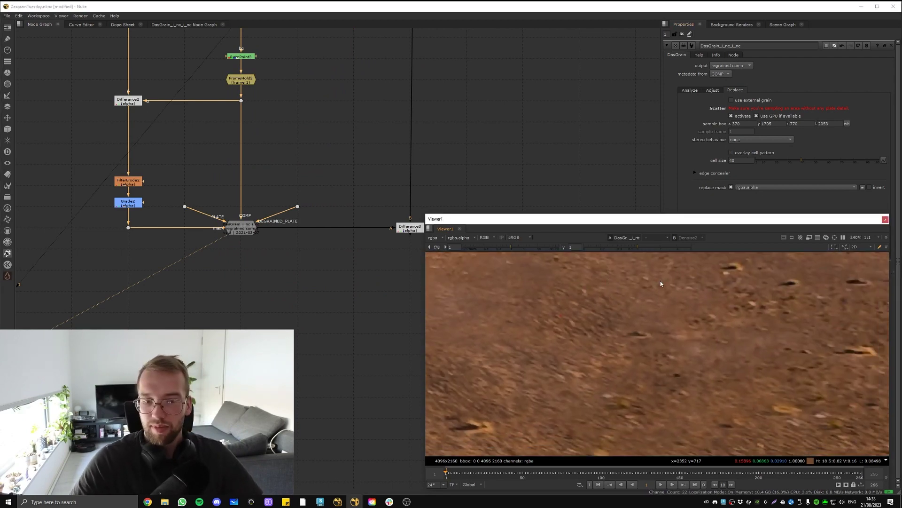
Step: Shift DasGrain's grain sample box within the sky to x 363, y 1732, r 763, t 2080
left_click(243, 219)
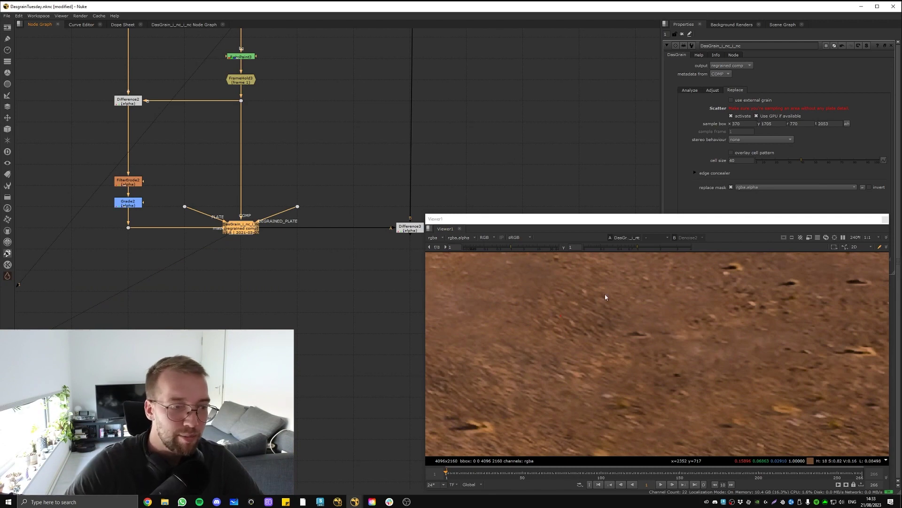
key("f")
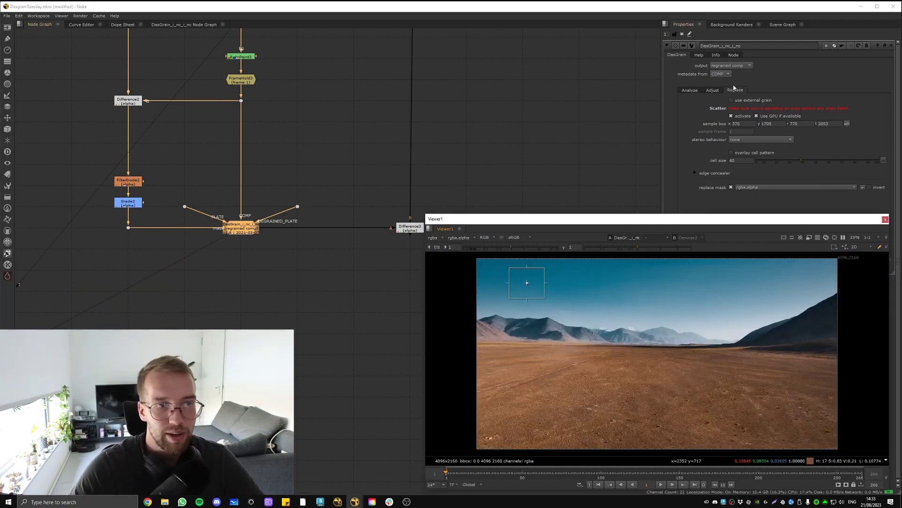
scroll(500, 280, "up", 5)
left_click_drag(575, 288, 573, 282)
middle_click_drag(498, 308, 509, 352)
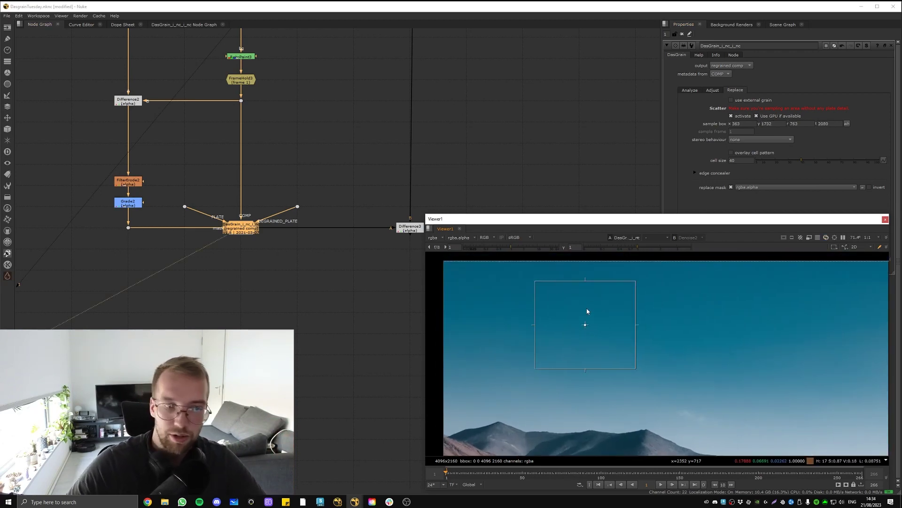
scroll(585, 312, "down", 5)
middle_click_drag(715, 328, 641, 317)
scroll(671, 275, "up", 3)
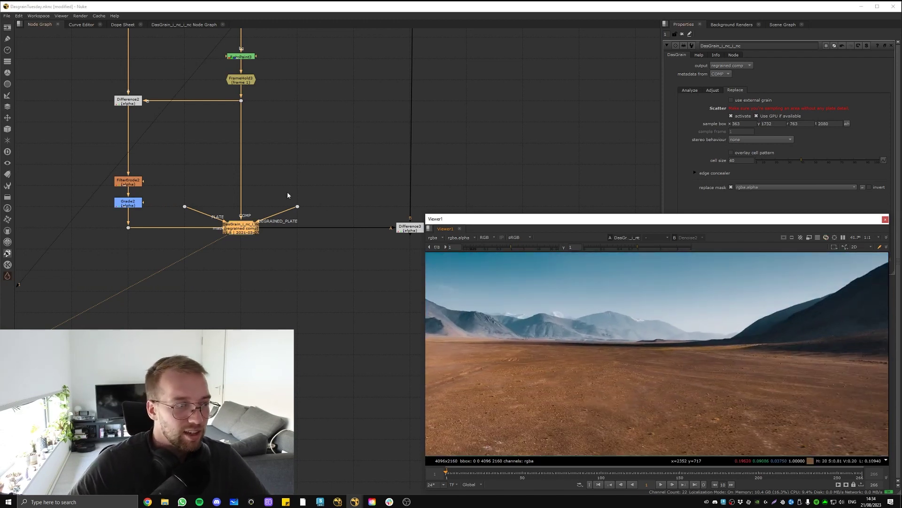
Step: Review DasGrain's input connections and the earlier regrain branch leading into Keymix1
left_click(243, 230)
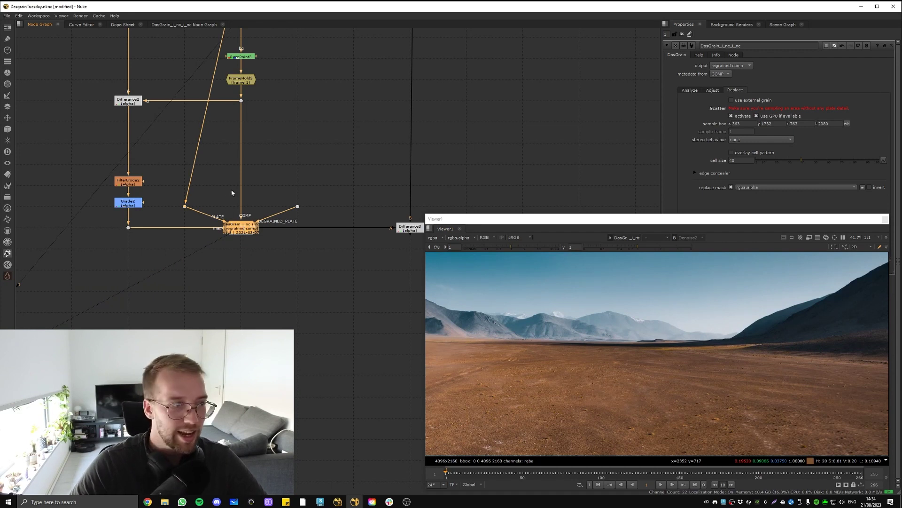
middle_click_drag(231, 191, 292, 187)
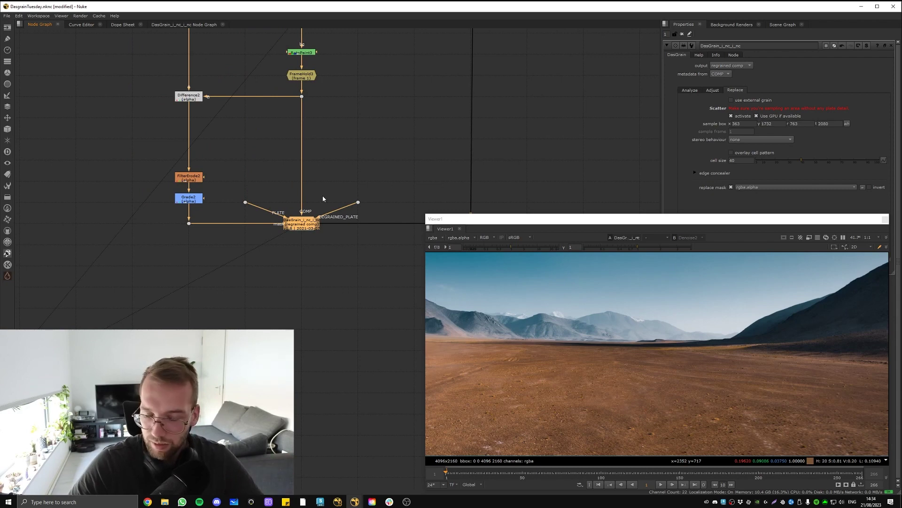
middle_click_drag(336, 194, 651, 172)
middle_click_drag(331, 160, 453, 173)
left_click(174, 174)
middle_click_drag(316, 137, 346, 221)
left_click(317, 299)
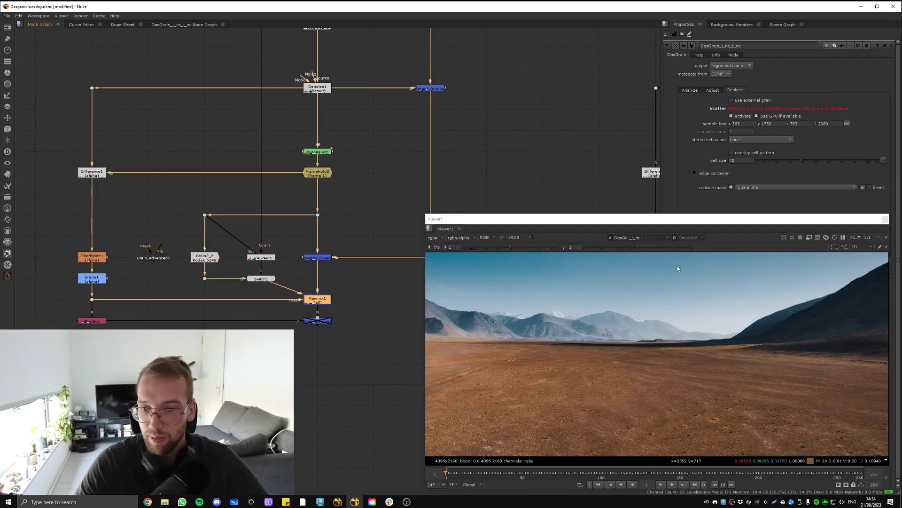
Step: View the F_ReGrain1 output and inspect its grain on the ground up close
left_click(261, 257)
key("1")
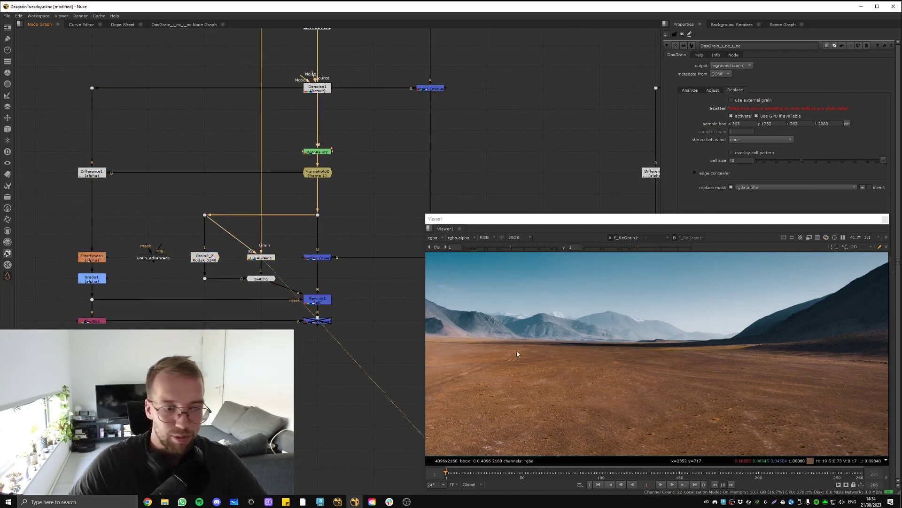
scroll(663, 418, "up", 5)
scroll(247, 270, "up", 5)
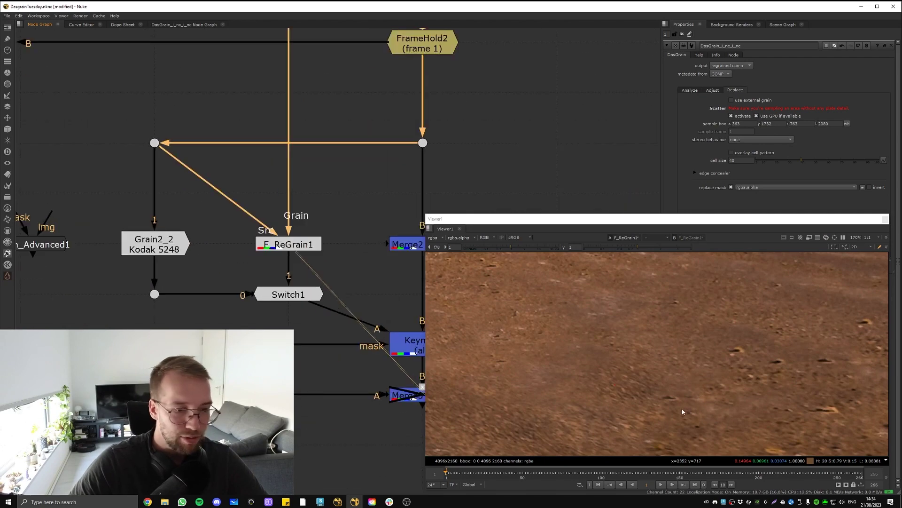
scroll(680, 399, "up", 6)
scroll(670, 380, "up", 2)
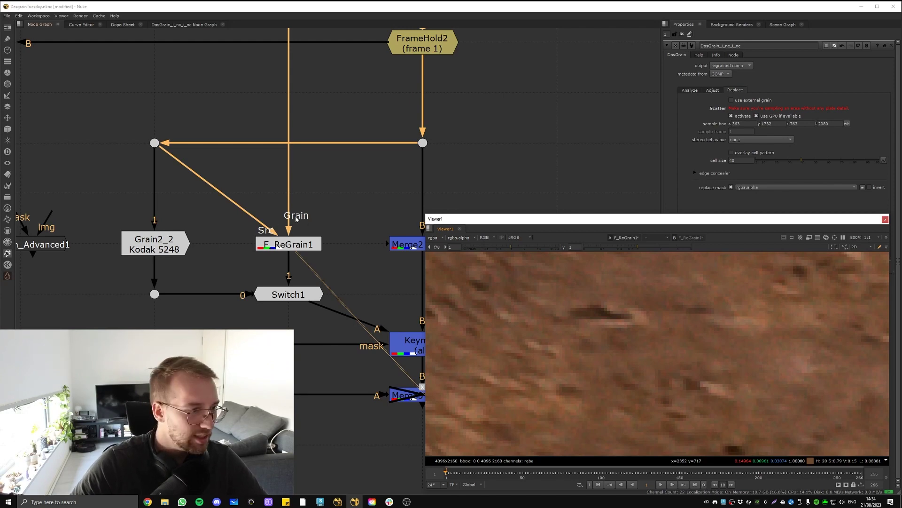
scroll(400, 237, "down", 3)
Step: View Grain_Advanced1, the Kodak 5248 grain node and the DasGrain output in turn with the whole frame fitted
left_click(174, 240, "ctrl+shift")
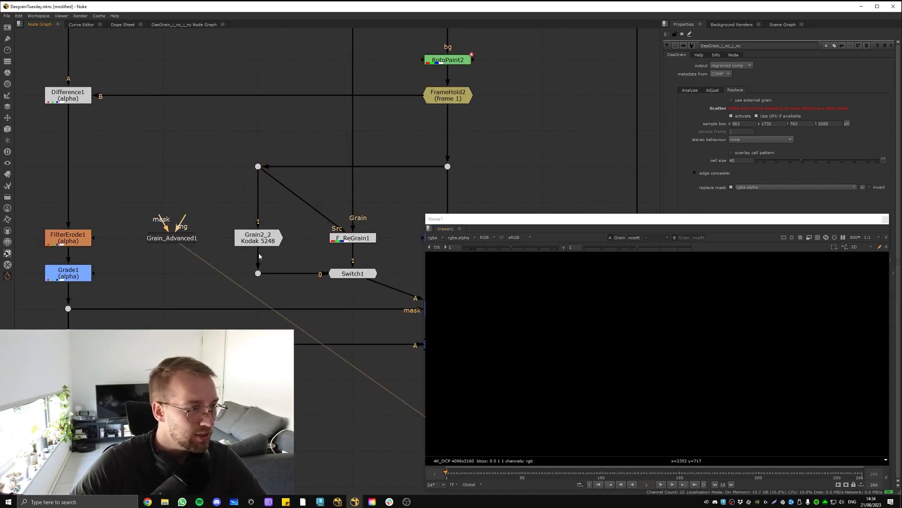
key("f")
left_click(258, 232, "ctrl+shift")
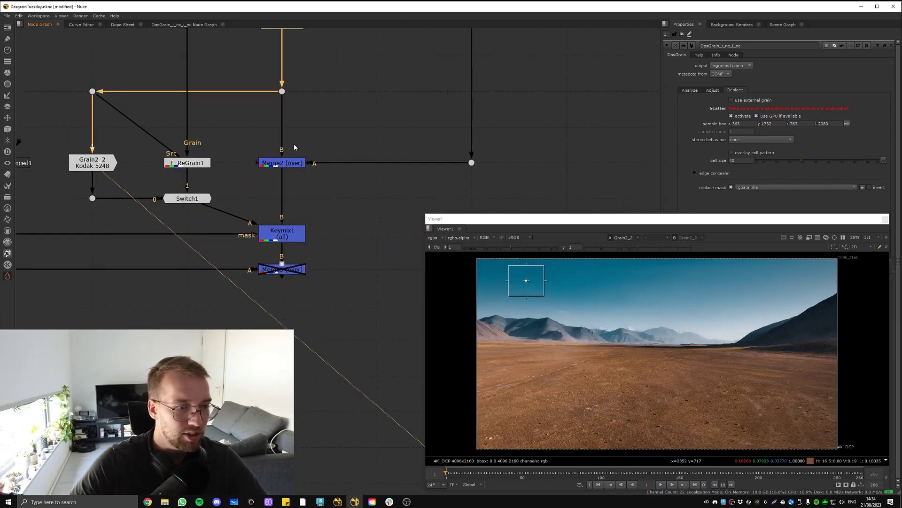
scroll(361, 139, "down", 4)
middle_click_drag(569, 155, 399, 153)
left_click(437, 171, "ctrl+shift")
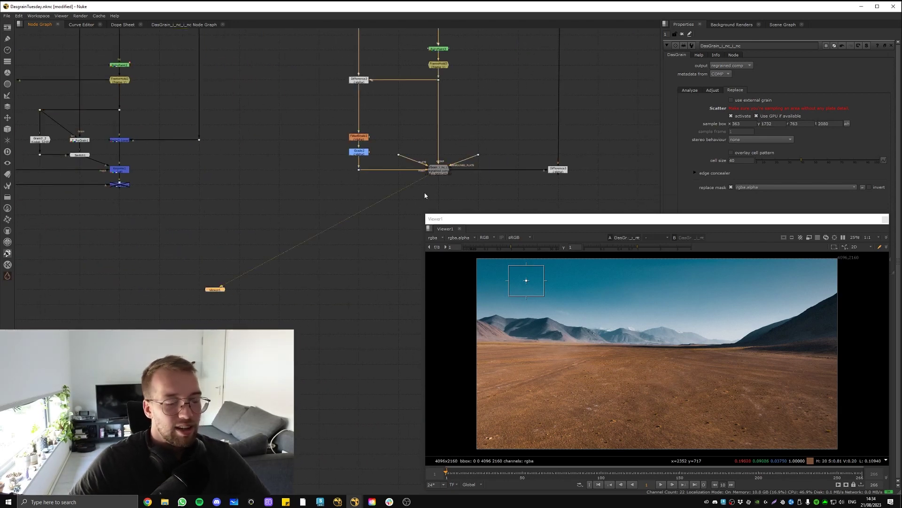